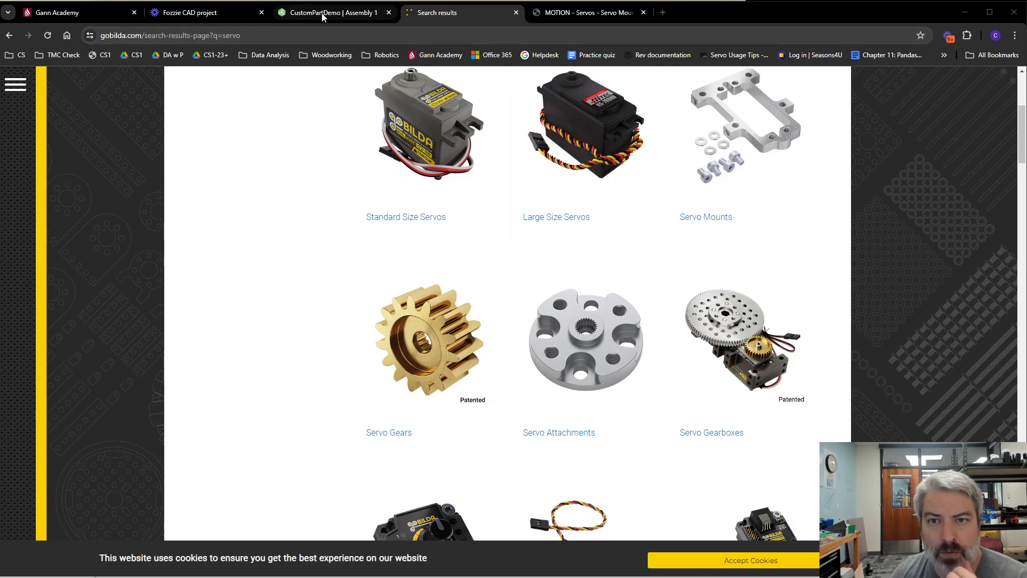
Switch to the CustomPartDemo assembly in Onshape and browse to the goBILDA folder under FTC Robotics Parts Users for part insertion
click(319, 15)
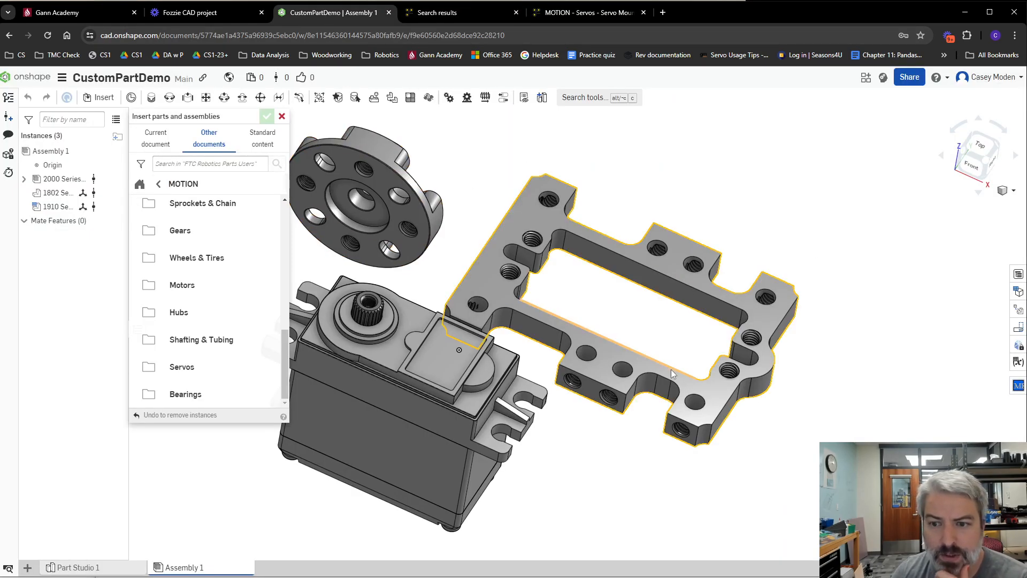
middle_drag(671, 369, 787, 370)
click(199, 143)
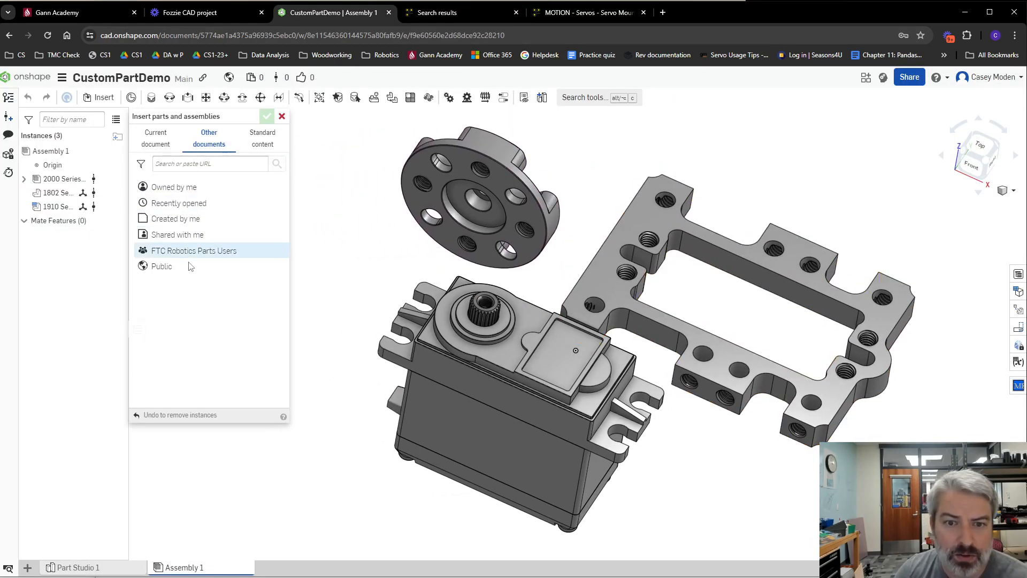
click(192, 247)
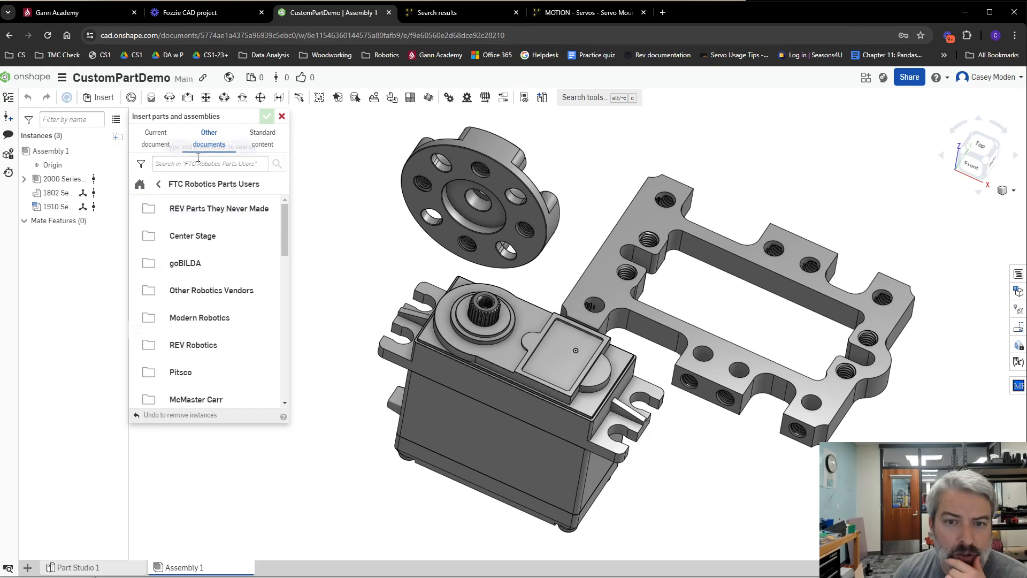
click(205, 264)
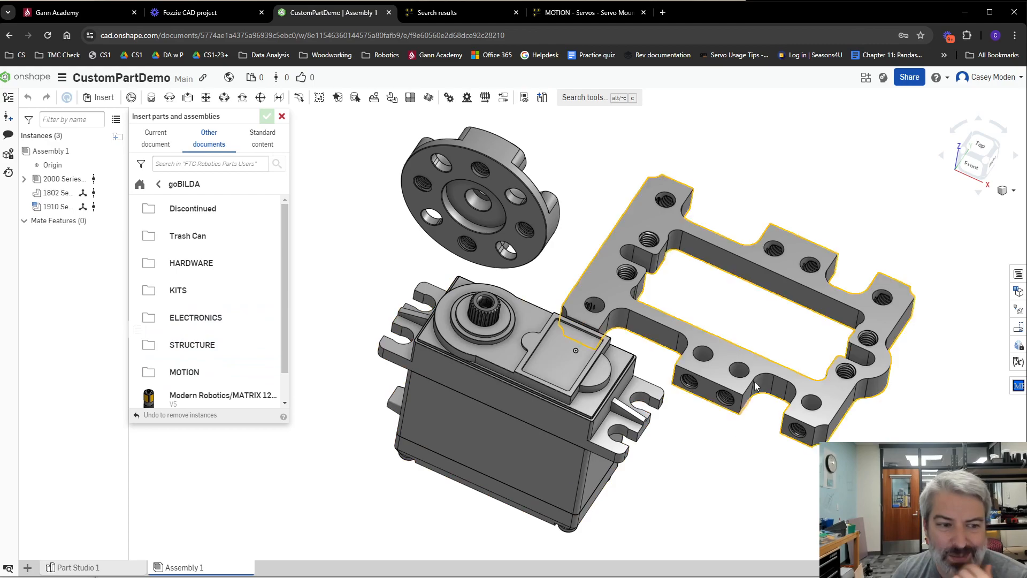
Switch to the goBILDA website, open the Servo Attachments category from the servo search results, and compare it with the hub in the assembly
click(616, 11)
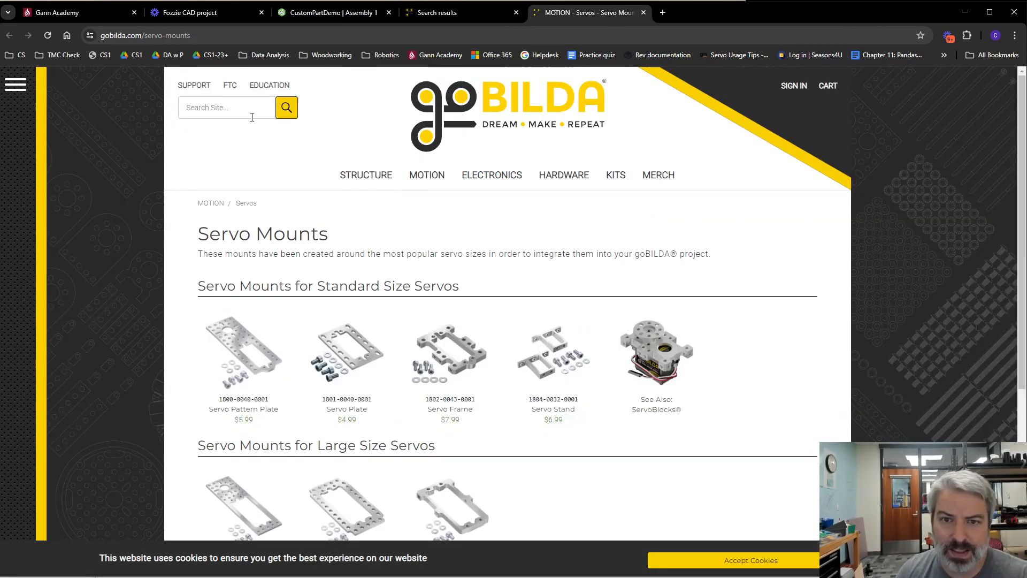
click(422, 13)
scroll(293, 123, up, 5)
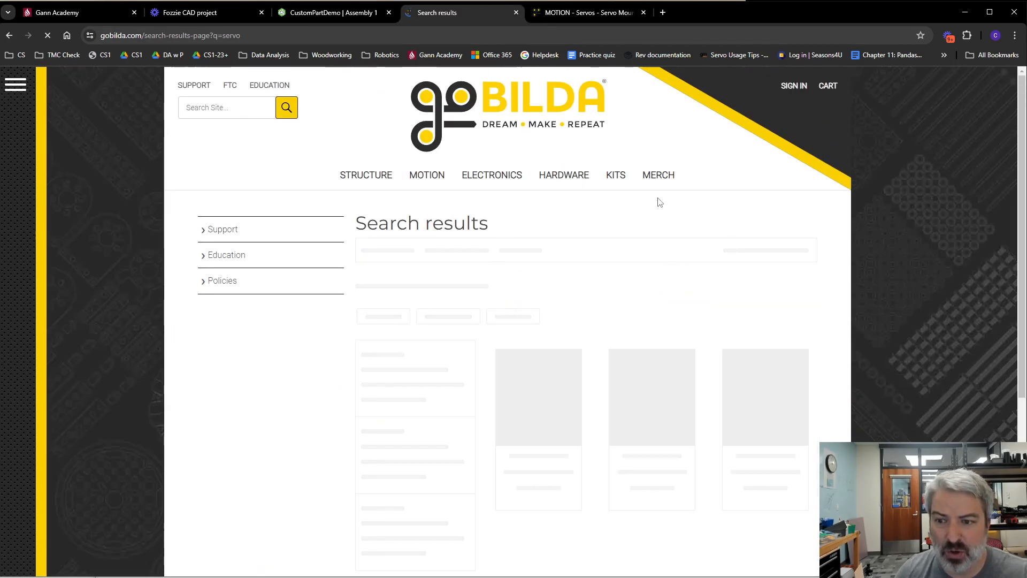
scroll(853, 376, down, 10)
scroll(844, 376, up, 5)
ctrl+click(619, 344)
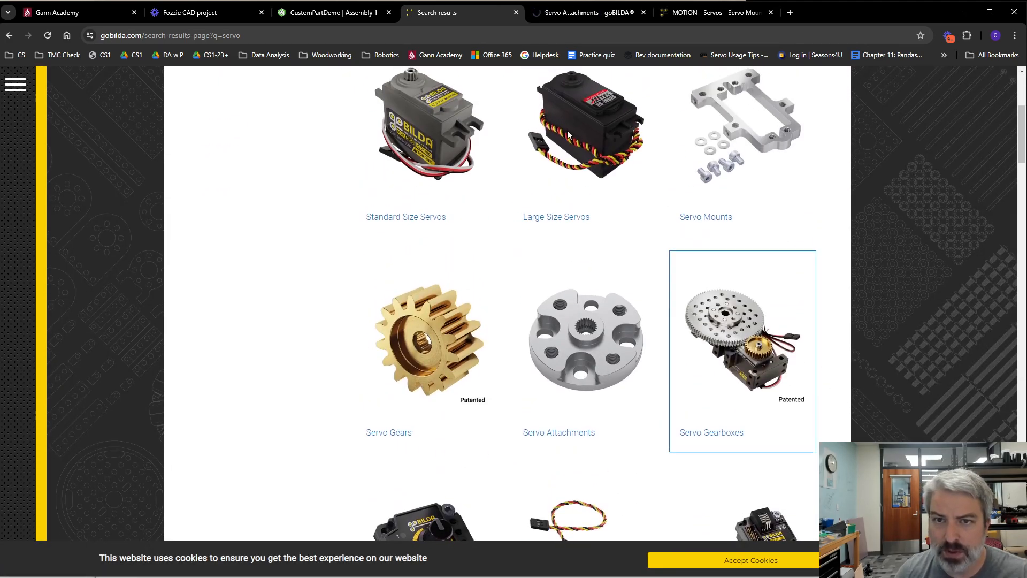
click(311, 16)
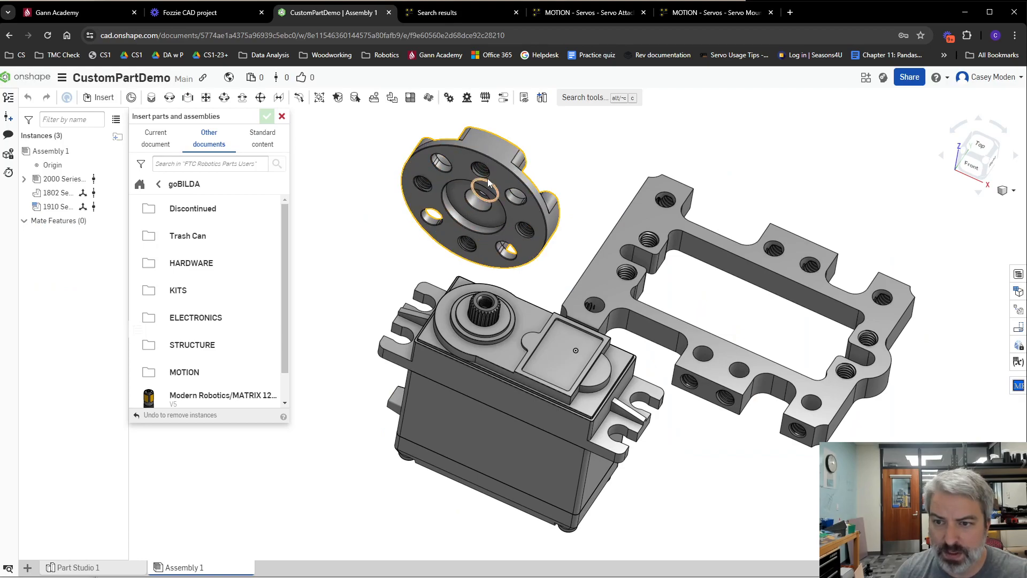
click(580, 11)
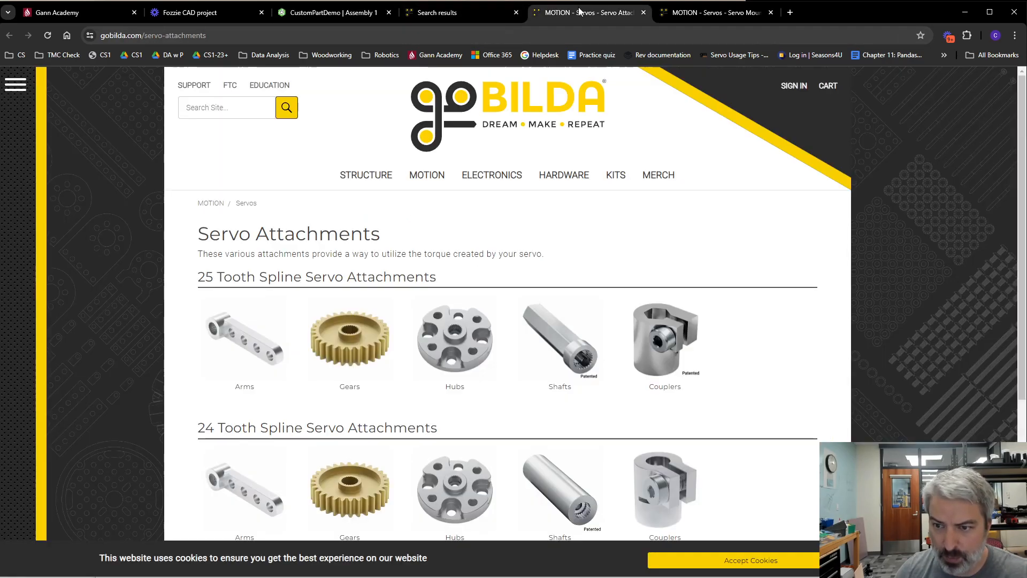
Open the Servo Mounts and Standard Size Servos categories from the servo search results in separate browser tabs
click(469, 14)
scroll(734, 309, up, 1)
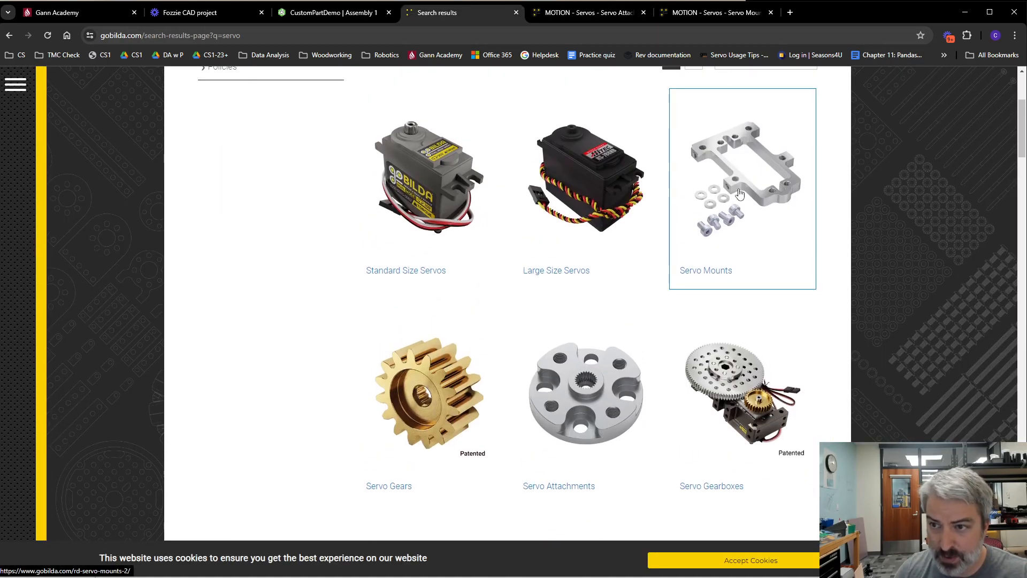
middle_click(740, 193)
click(337, 12)
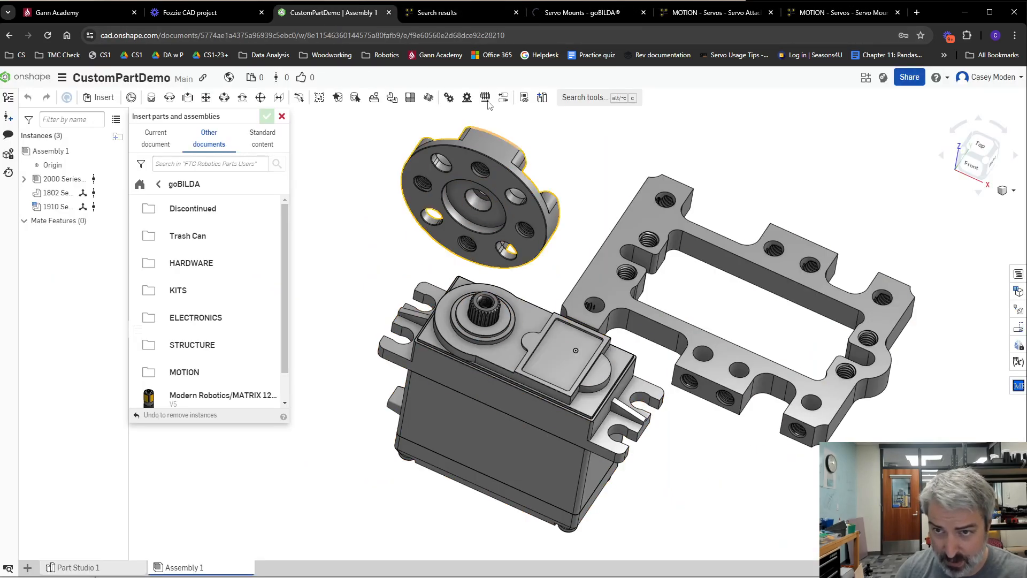
click(470, 16)
middle_click(448, 212)
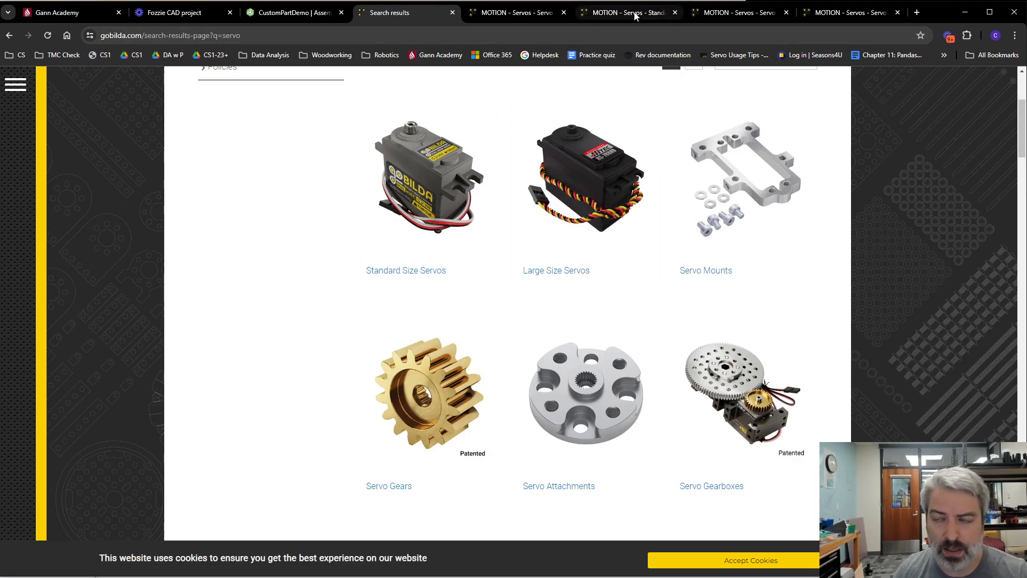
click(635, 16)
scroll(765, 267, down, 10)
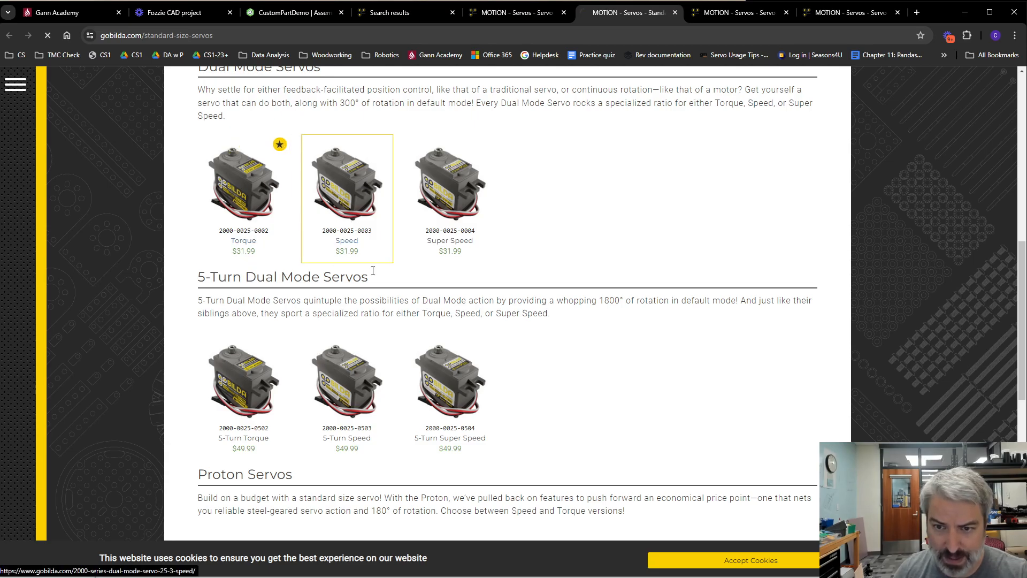
click(368, 188)
scroll(446, 392, down, 4)
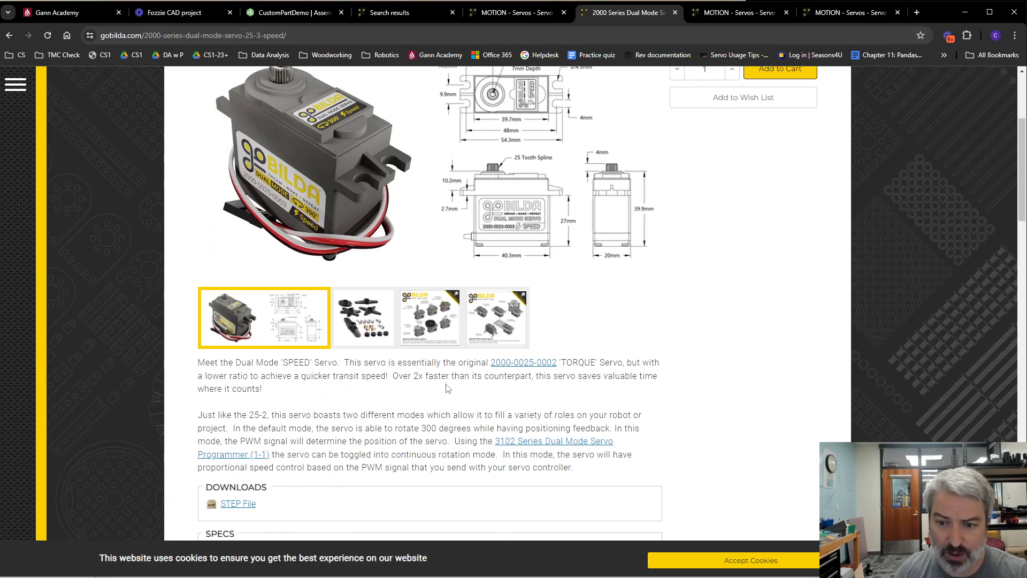
scroll(374, 388, down, 15)
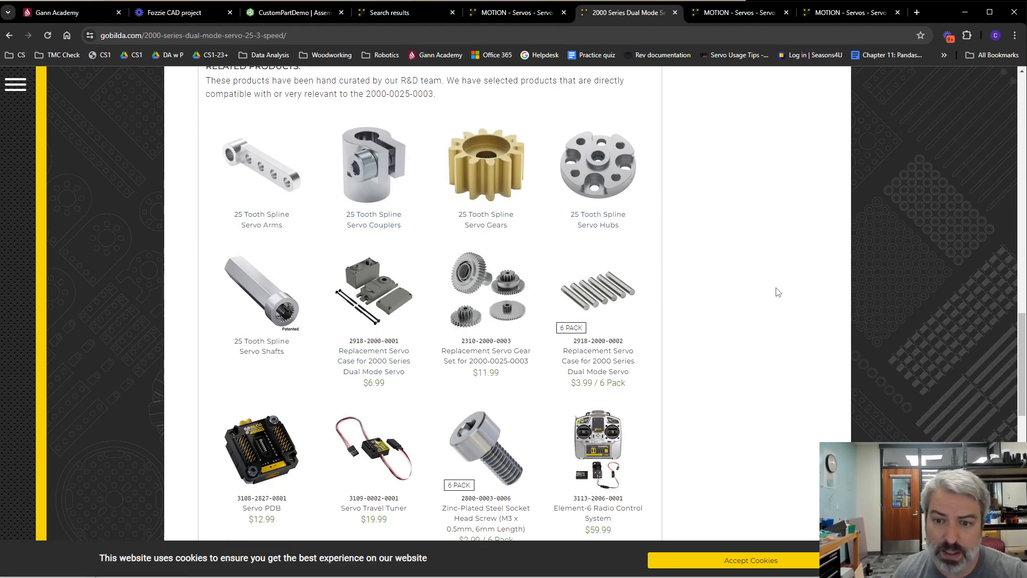
middle_click(644, 298)
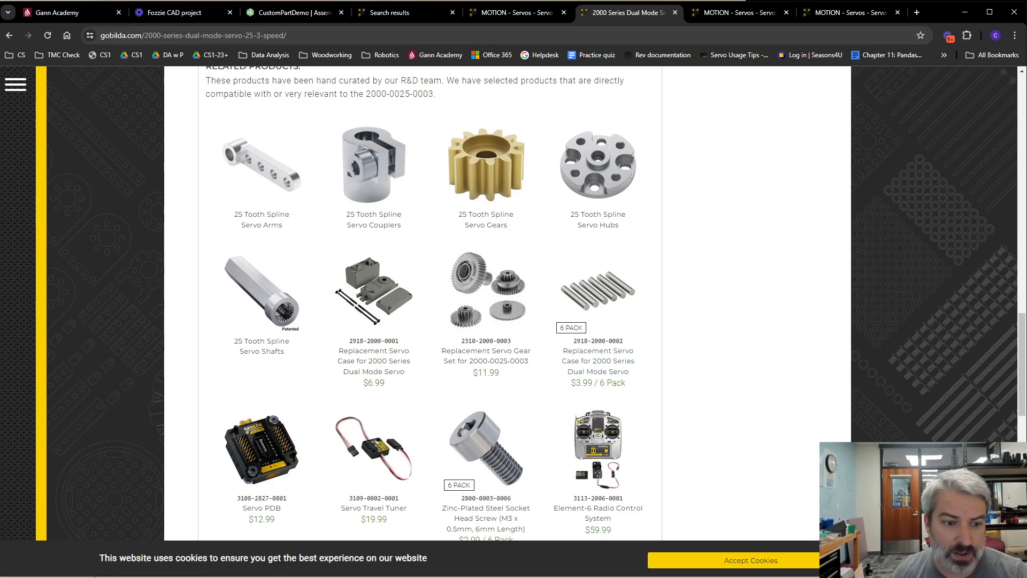
From the 24 Tooth Spline hubs in Servo Attachments, open the 1910 Series Servo Hub Shaft page and review its related products
click(827, 12)
click(754, 12)
scroll(744, 283, down, 2)
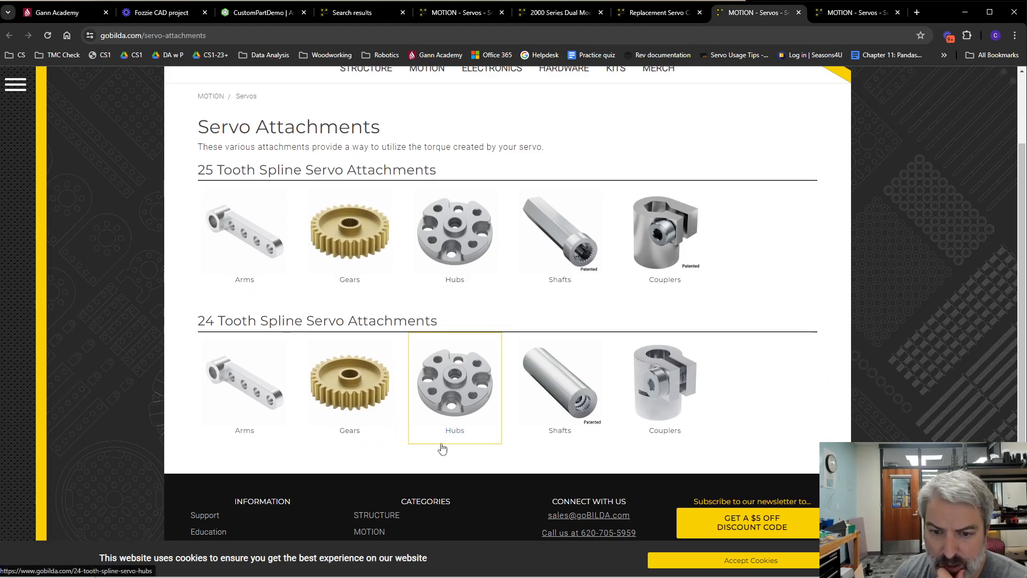
click(461, 402)
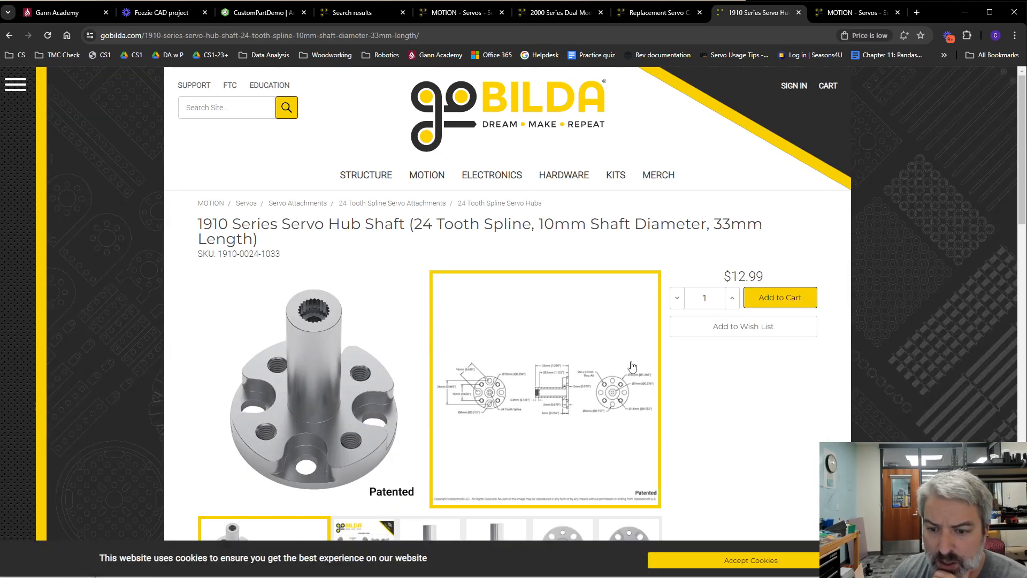
scroll(616, 293, down, 2)
scroll(615, 295, down, 18)
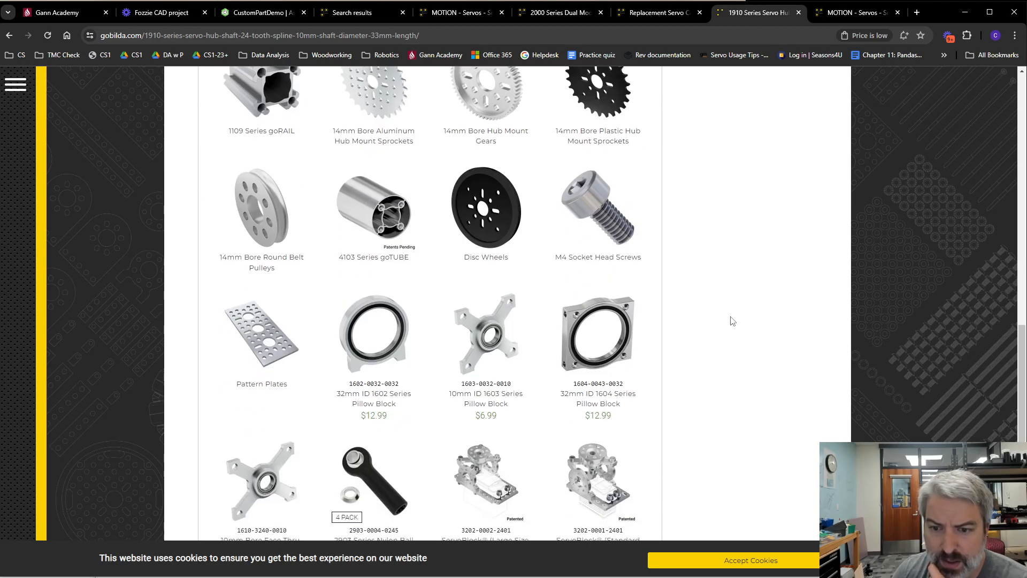
scroll(730, 322, up, 3)
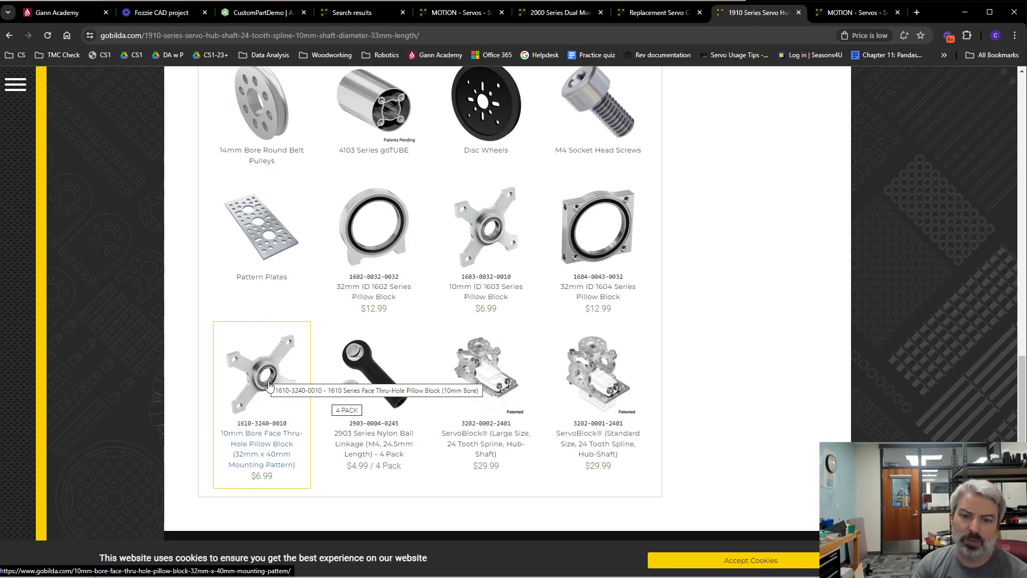
Open the related 10mm Bore Face Thru-Hole Pillow Block in a separate tab and review its drawing and specs
middle_click(257, 394)
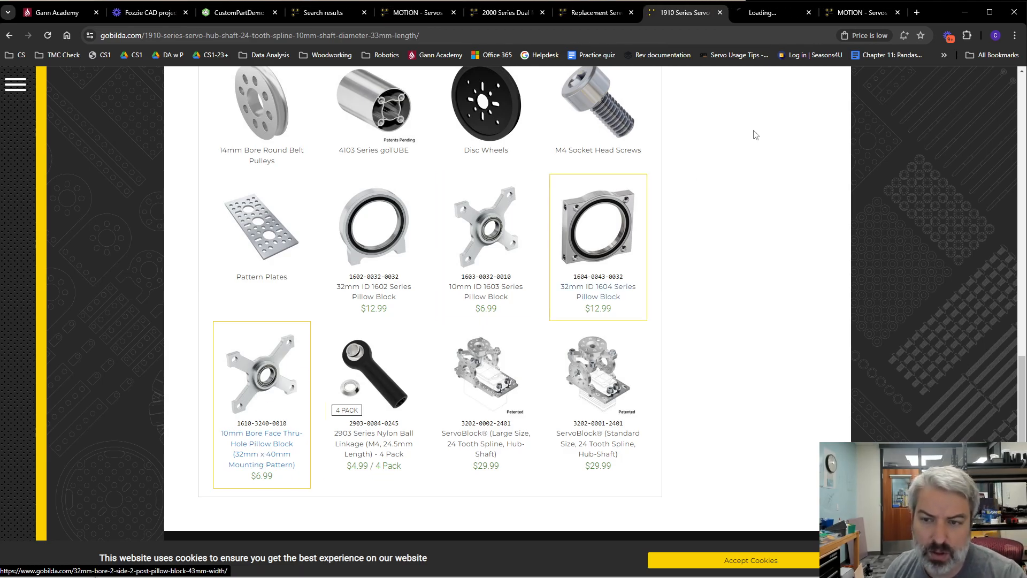
click(773, 13)
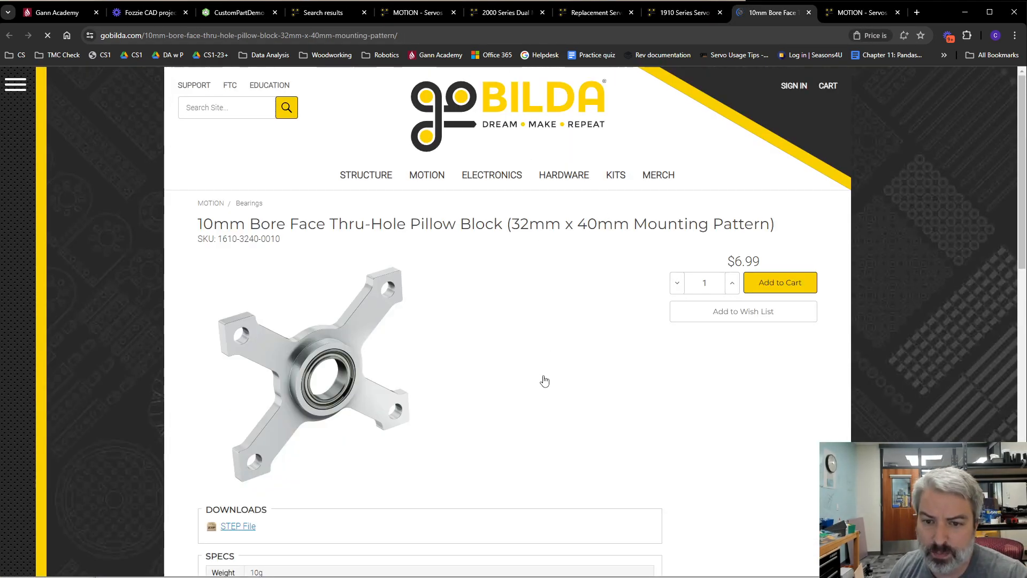
scroll(524, 339, down, 2)
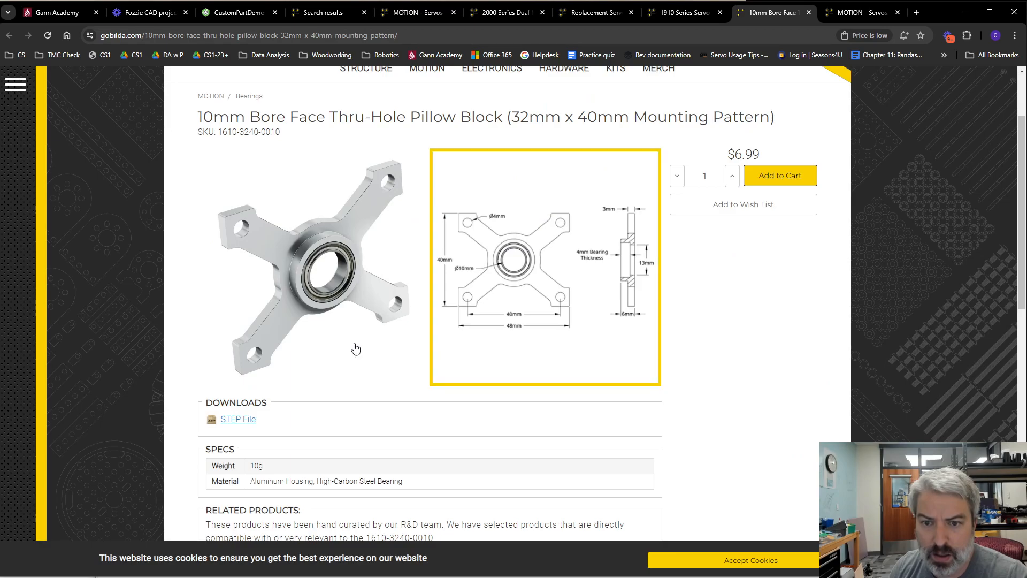
scroll(743, 435, down, 4)
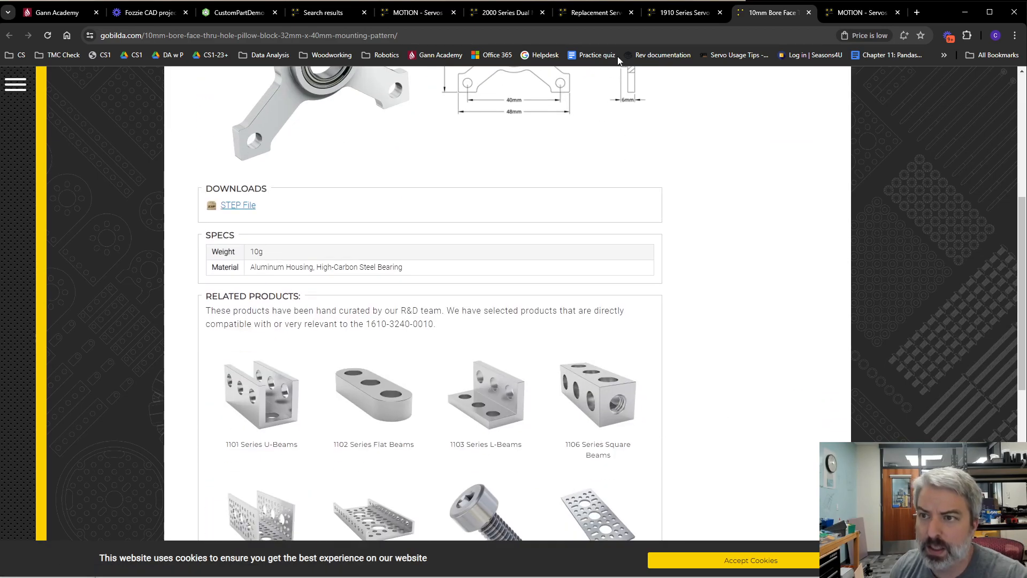
Inspect the hub in the Onshape assembly and check the 8mm Bore Face Thru-Hole Pillow Block page on the goBILDA website
click(674, 13)
click(598, 14)
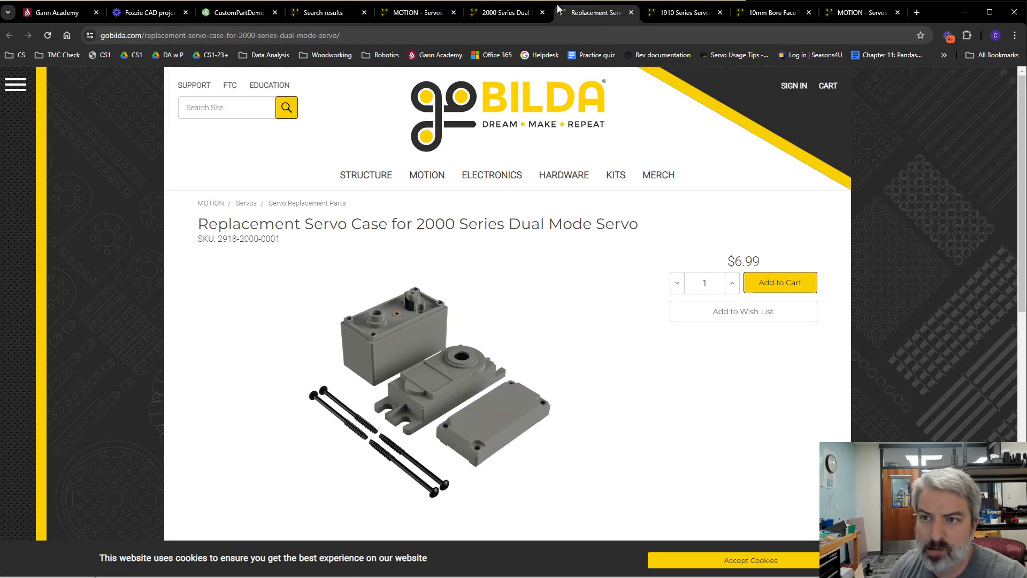
click(505, 12)
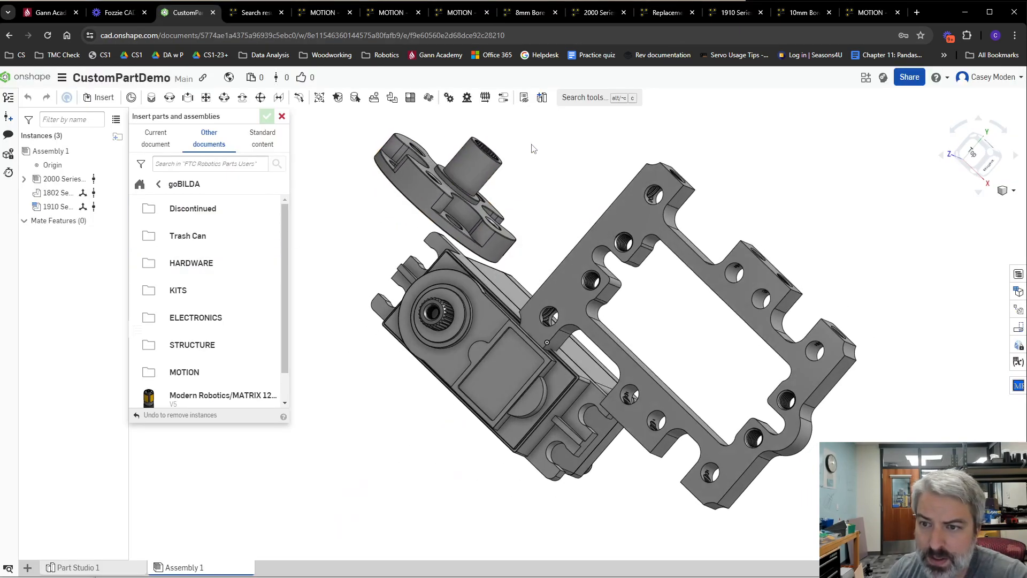
right_drag(536, 145, 484, 140)
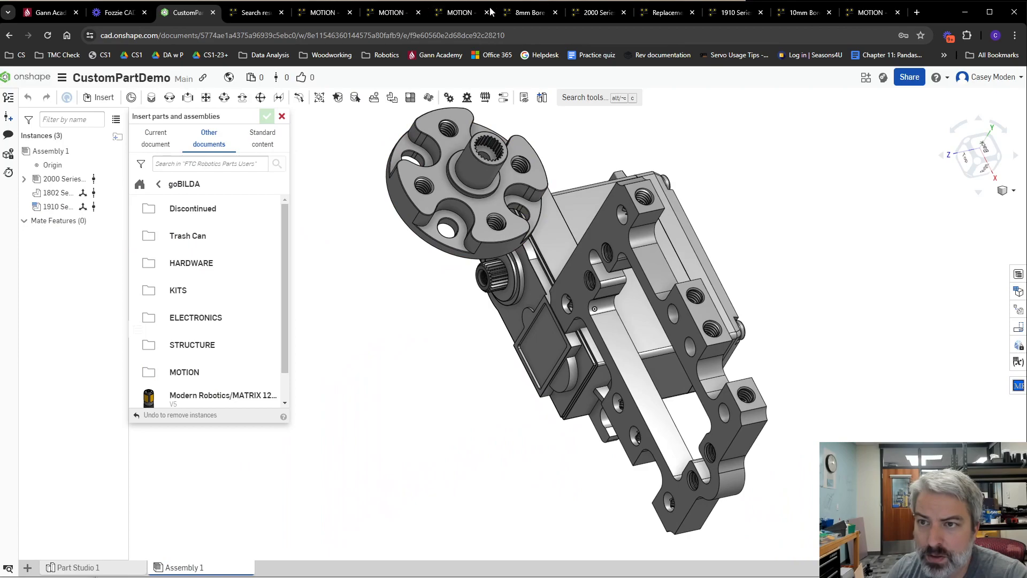
click(521, 12)
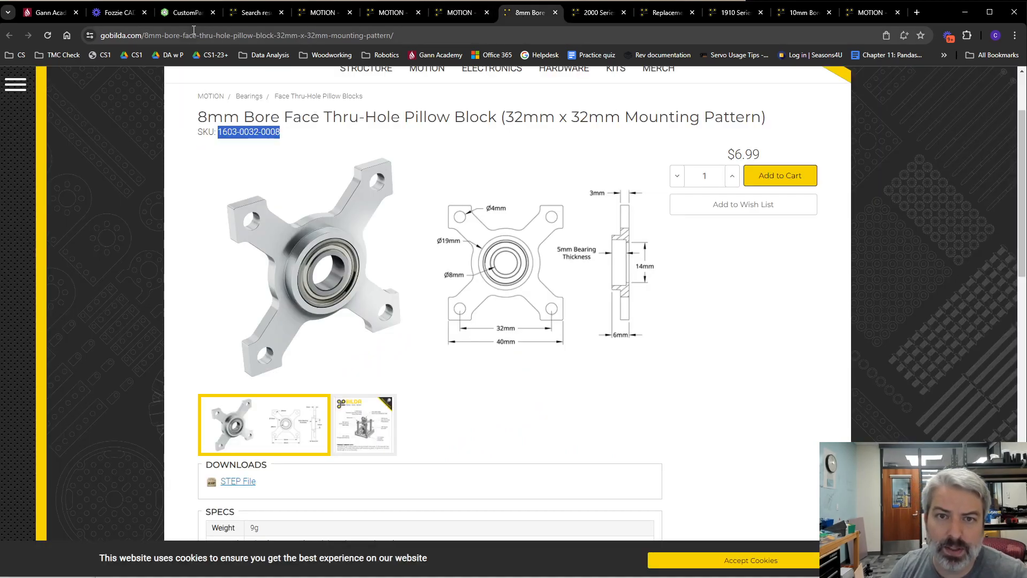
click(184, 13)
click(211, 133)
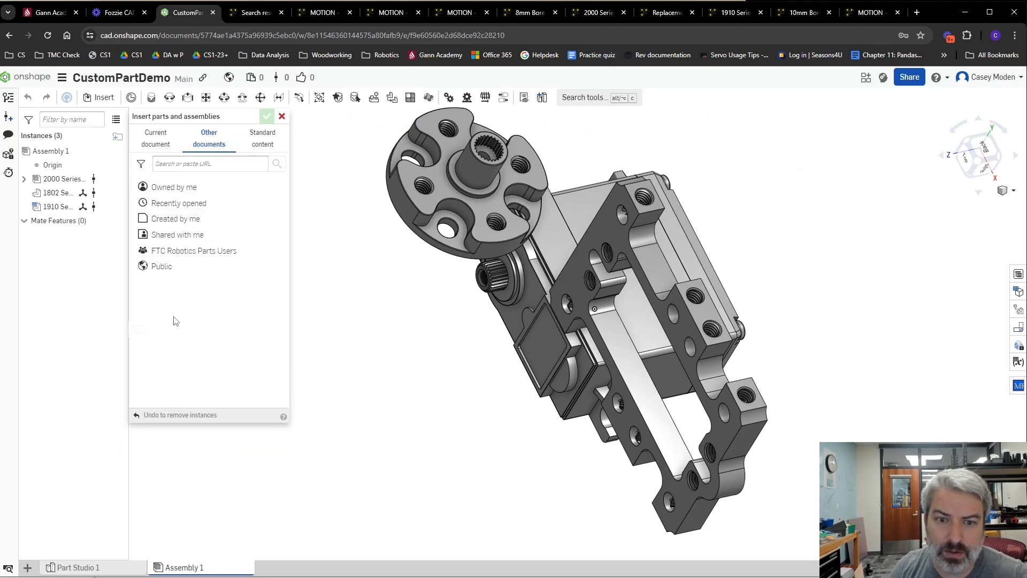
click(189, 263)
click(208, 140)
click(194, 250)
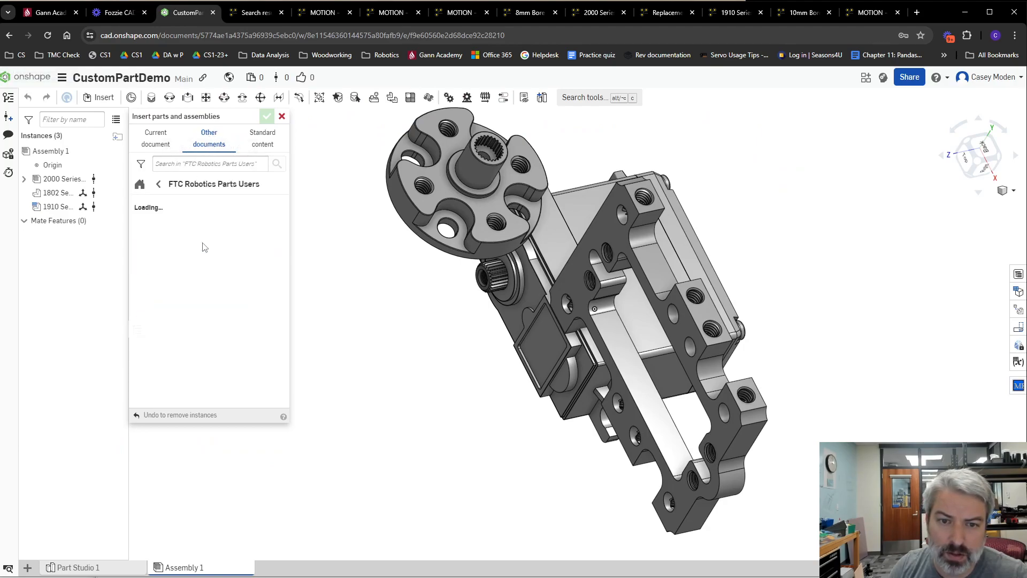
click(205, 264)
click(212, 163)
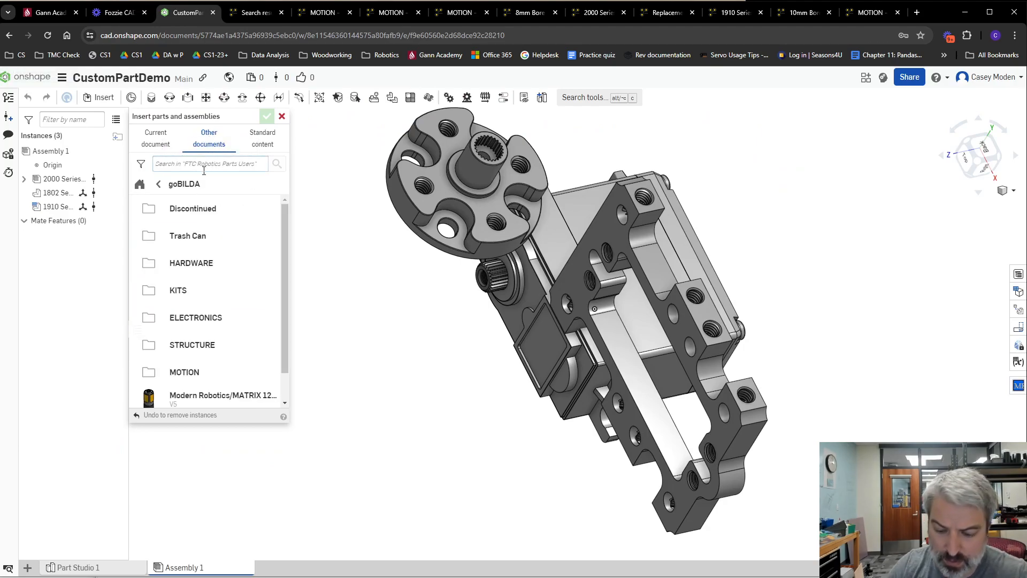
text("1603-0032-0008)
key(Return)
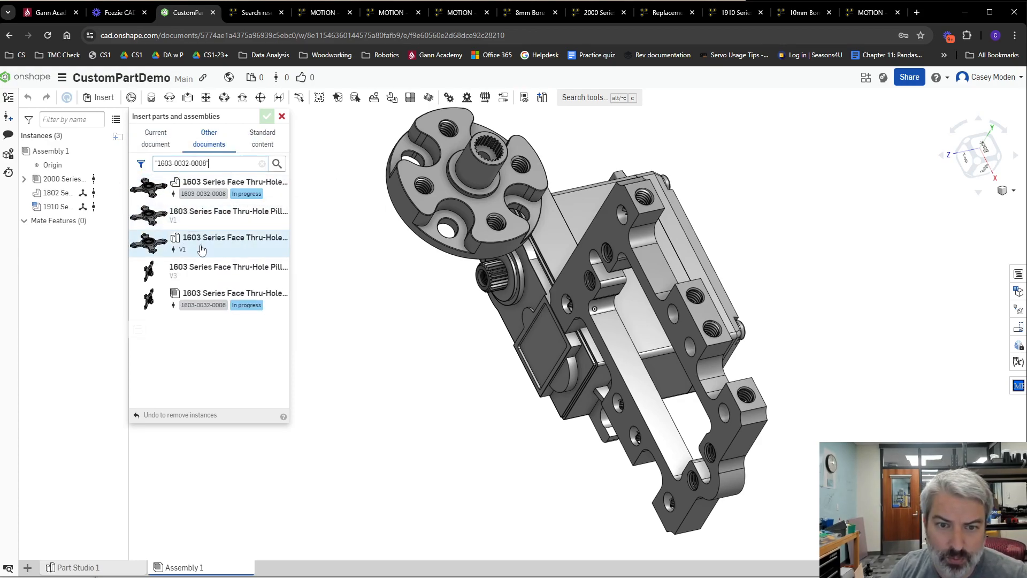
Insert the V1 1603 Series Face Thru-Hole Pillow Block part into the assembly beside the servo and finish inserting
click(199, 215)
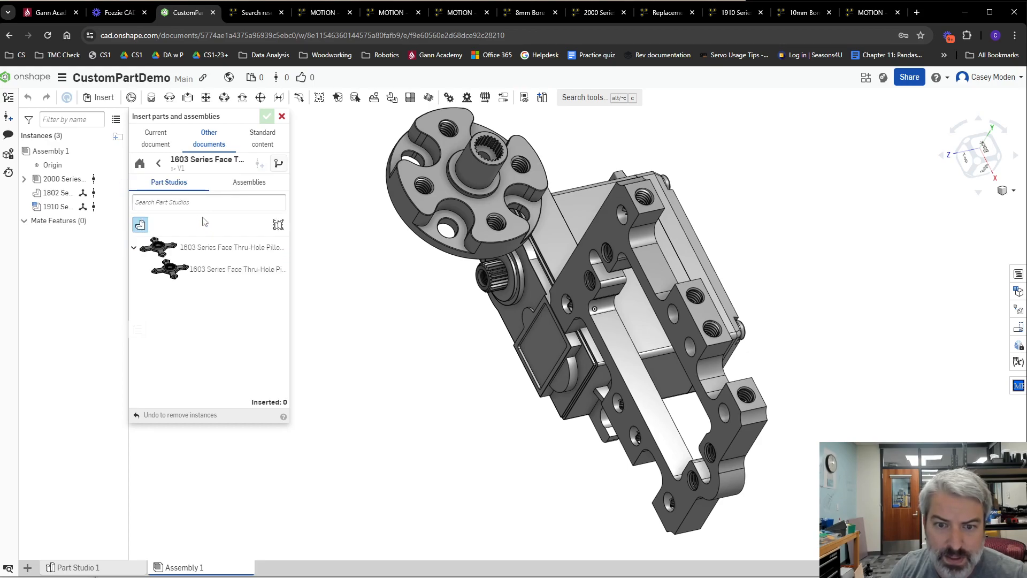
click(214, 275)
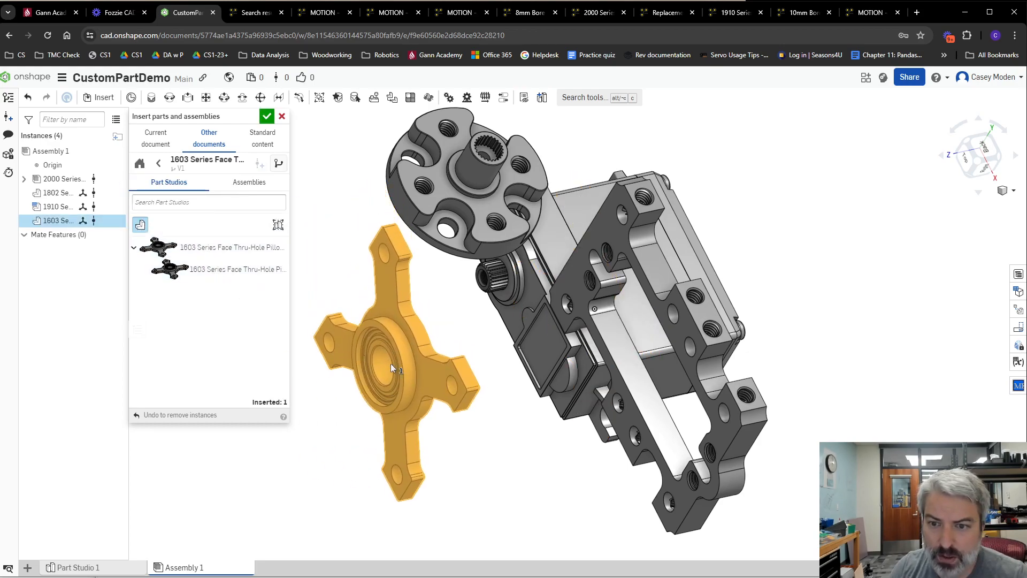
click(390, 364)
click(266, 116)
right_drag(252, 235, 315, 241)
right_drag(249, 277, 258, 233)
right_drag(284, 140, 252, 142)
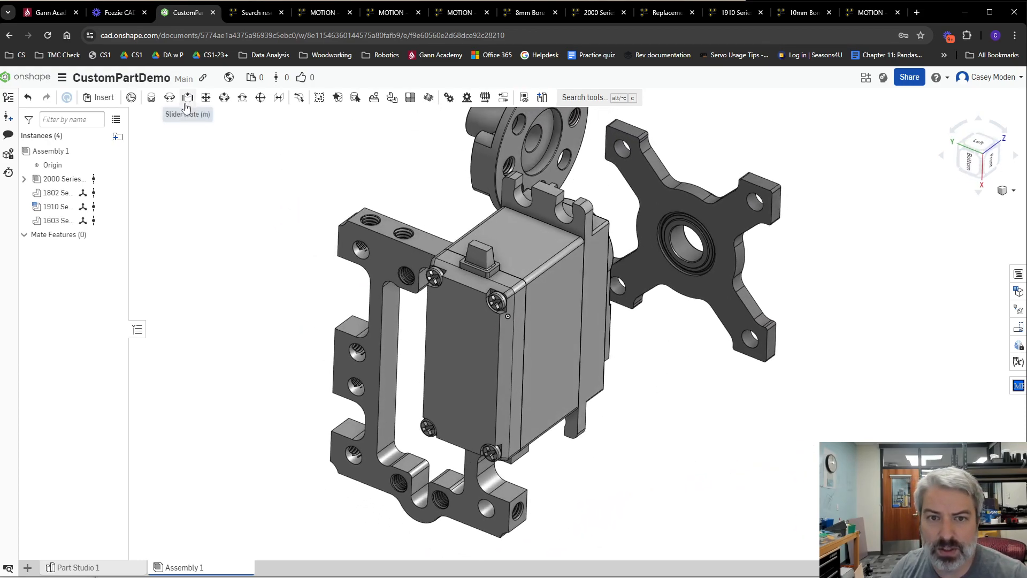
click(152, 98)
click(516, 206)
right_drag(339, 287, 232, 305)
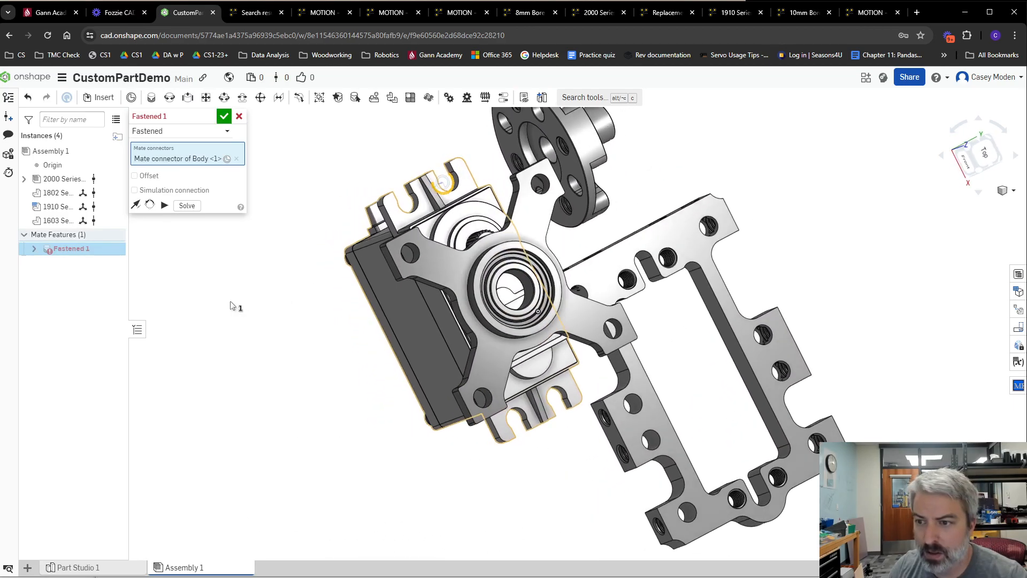
scroll(715, 239, down, 3)
scroll(711, 252, up, 10)
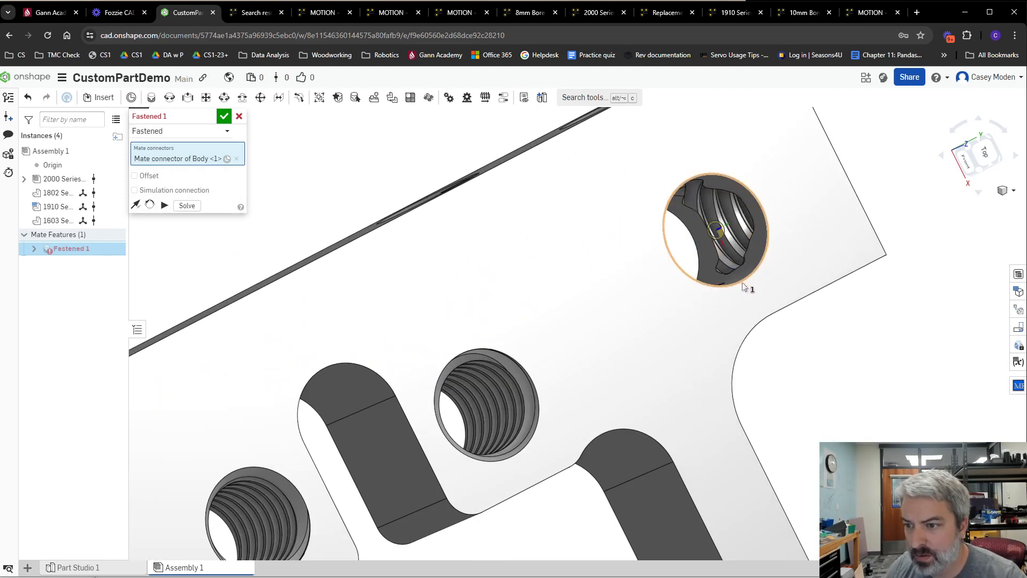
click(741, 281)
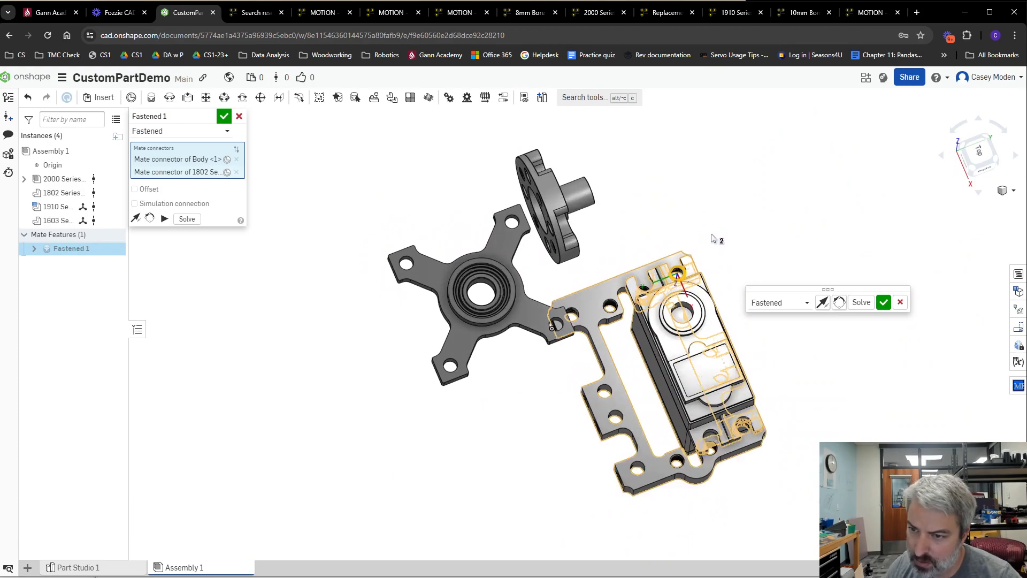
click(897, 304)
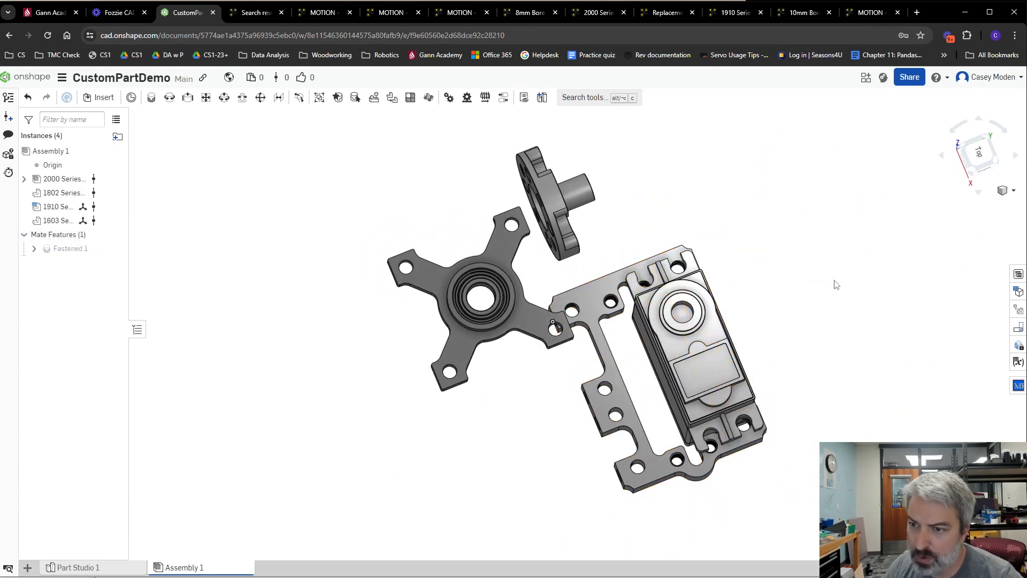
Fasten the servo to the 1802 servo frame, matching a mounting slot on the servo with a threaded hole in the frame
right_drag(322, 167, 385, 187)
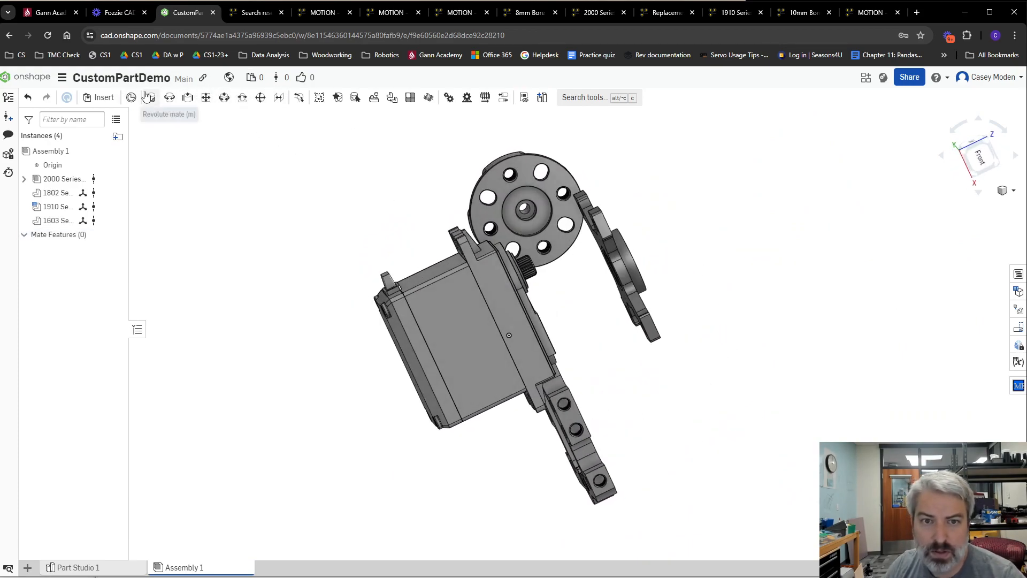
click(151, 98)
right_drag(289, 133, 405, 187)
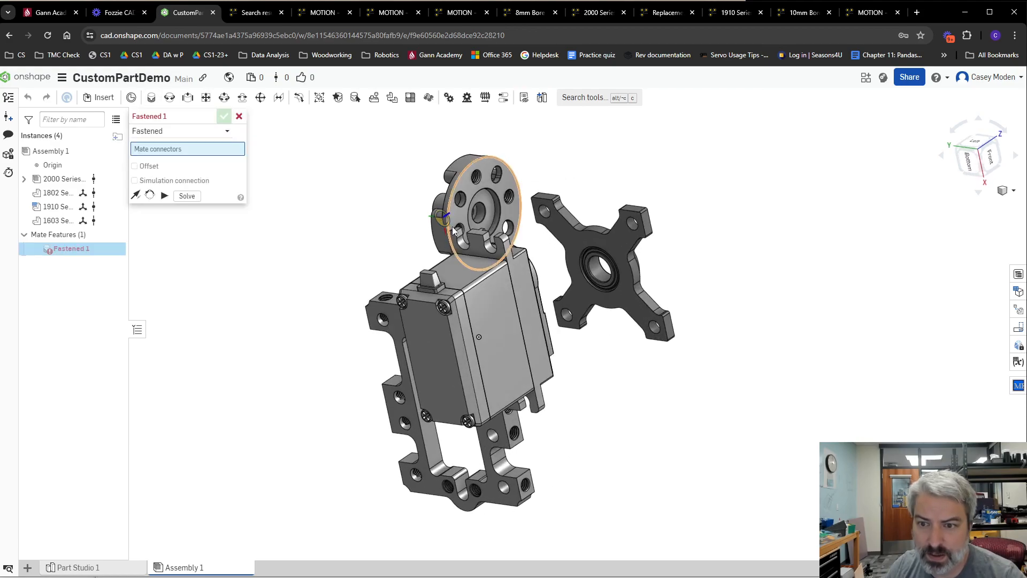
scroll(468, 231, down, 5)
scroll(463, 241, up, 8)
scroll(462, 241, up, 3)
click(489, 249)
scroll(357, 216, down, 3)
scroll(357, 218, down, 3)
right_drag(357, 218, 396, 264)
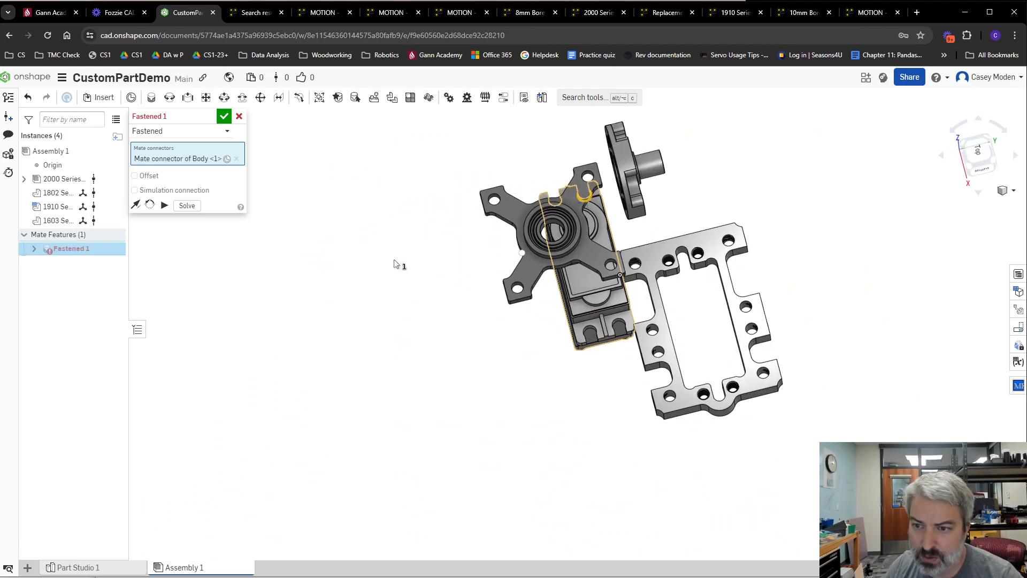
scroll(694, 259, down, 2)
scroll(696, 259, up, 15)
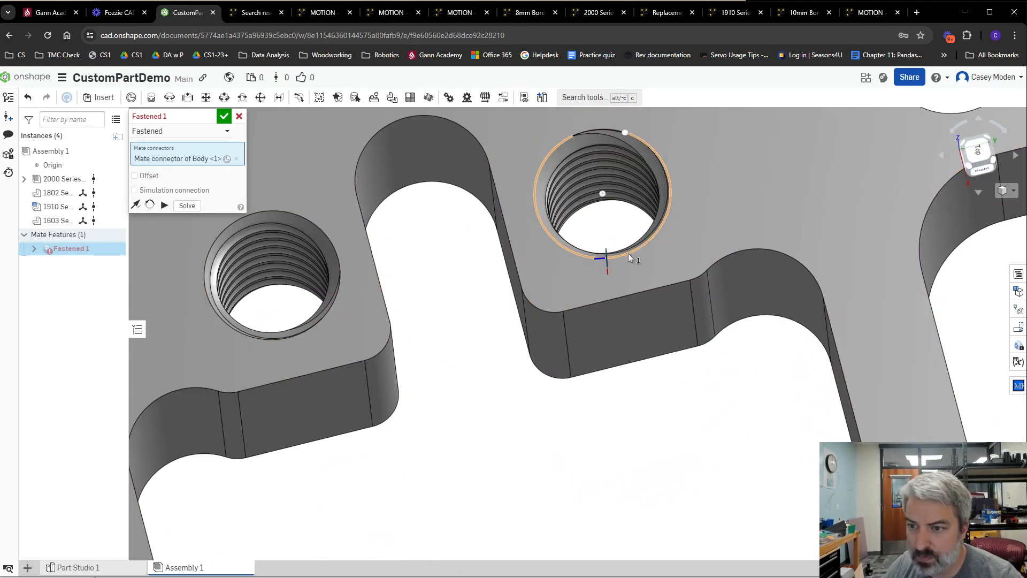
click(628, 253)
scroll(552, 265, down, 8)
right_drag(658, 297, 703, 362)
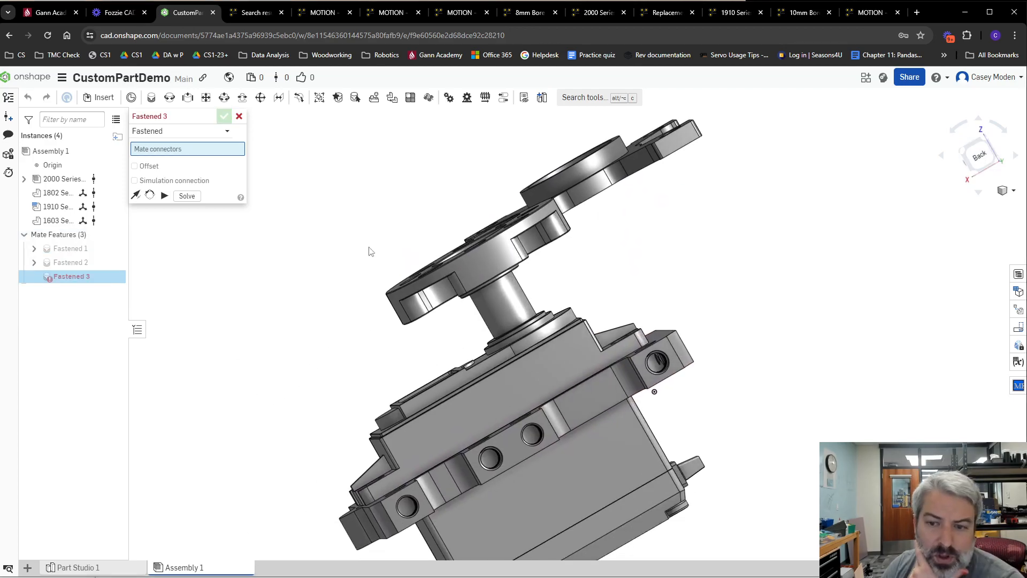
Examine the pillow block, hub and mounted servo from several angles to decide how the pillow block has to be mated
middle_drag(368, 248, 440, 215)
scroll(440, 216, down, 2)
right_drag(431, 234, 511, 197)
scroll(537, 218, down, 1)
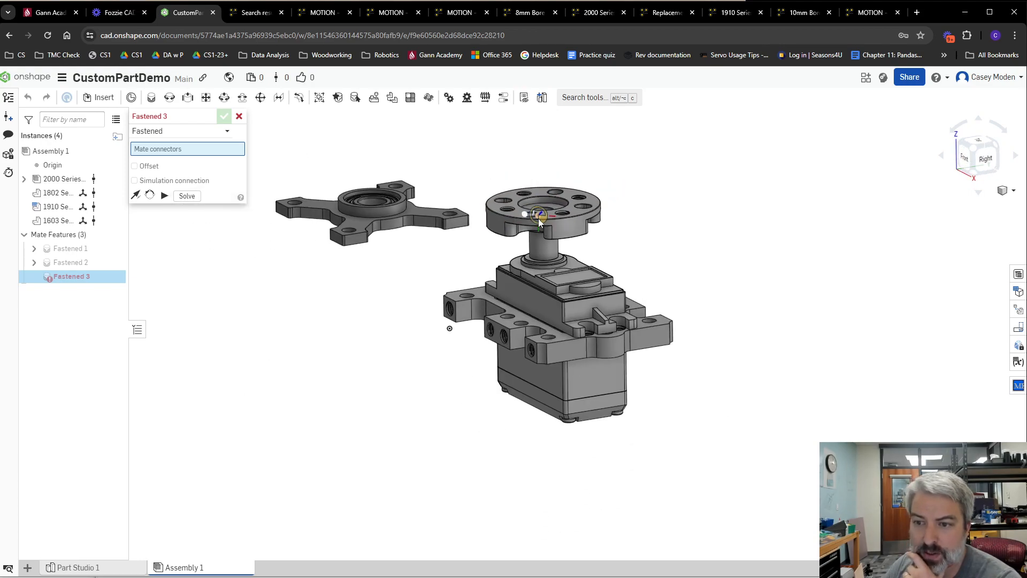
right_drag(751, 251, 700, 292)
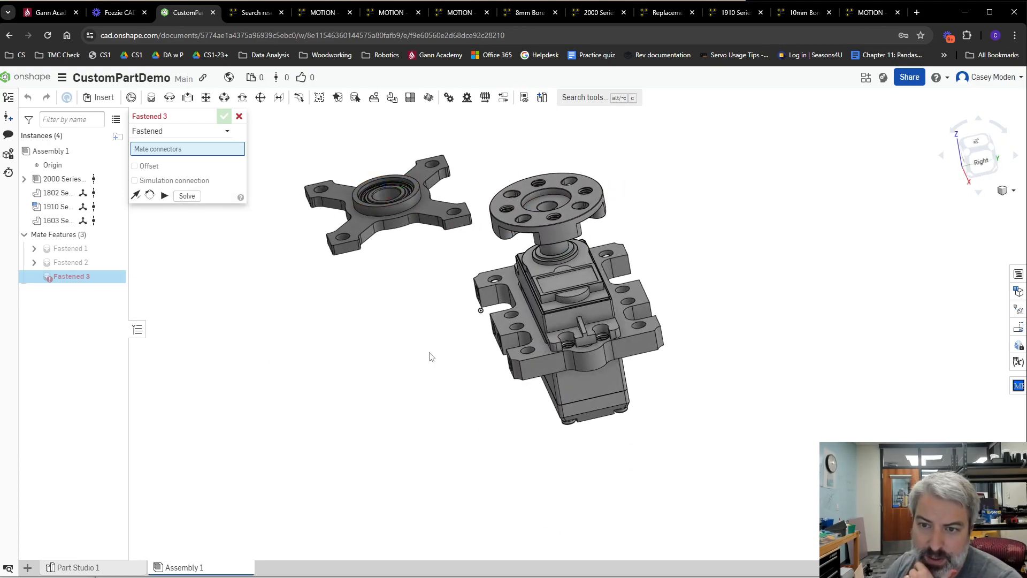
right_drag(433, 353, 421, 353)
right_drag(416, 287, 407, 276)
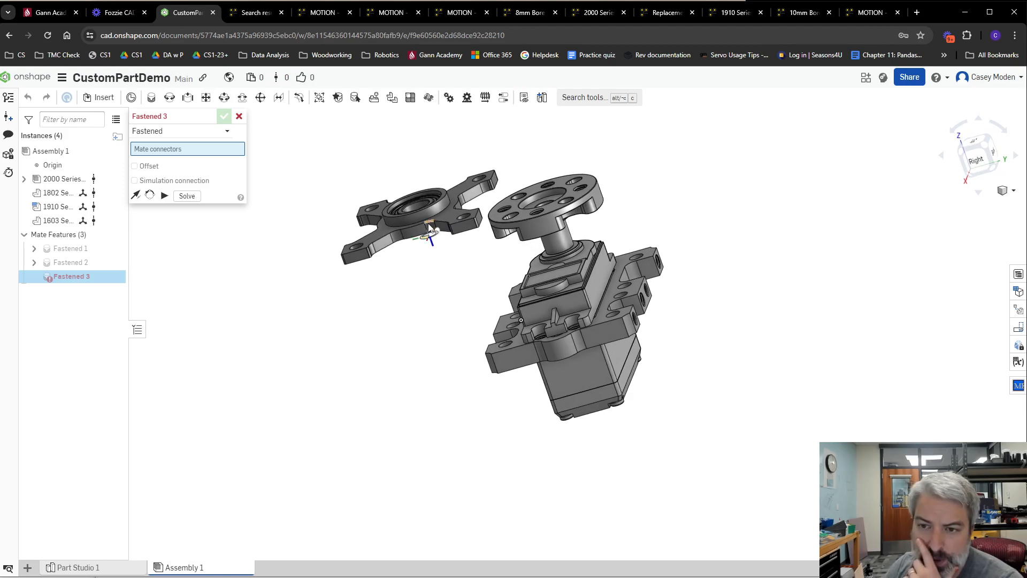
right_drag(467, 275, 464, 270)
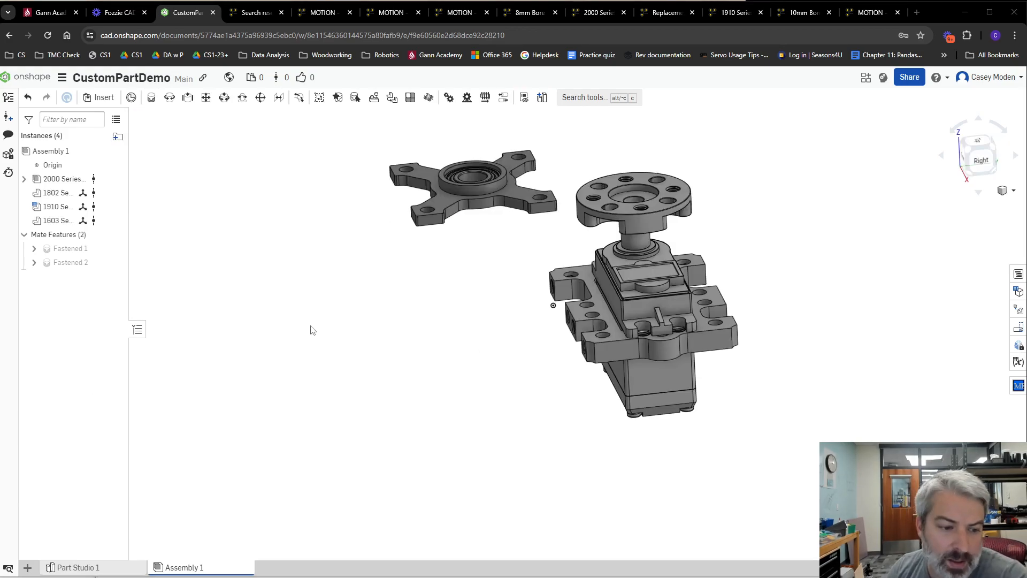
Add a cylindrical mate between the pillow block's bore and the hub's shaft, flipping the block so its boss faces the servo
key(shift+4)
mouse_move(407, 312)
right_down()
mouse_move(413, 279)
mouse_move(398, 330)
right_up()
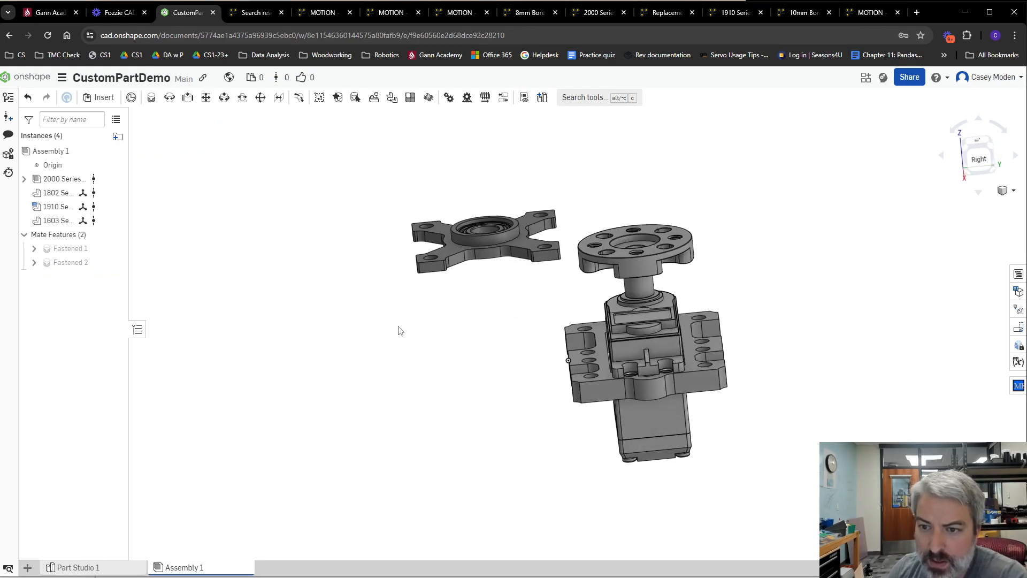
right_drag(497, 298, 344, 214)
key(shift+5)
click(225, 97)
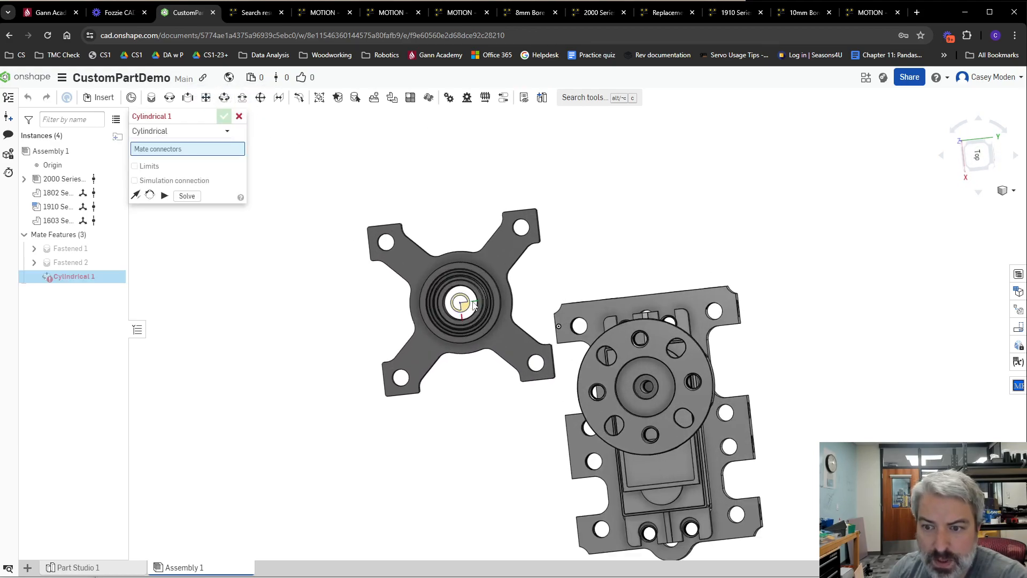
scroll(465, 299, up, 5)
right_drag(470, 291, 471, 267)
click(435, 234)
scroll(508, 294, down, 7)
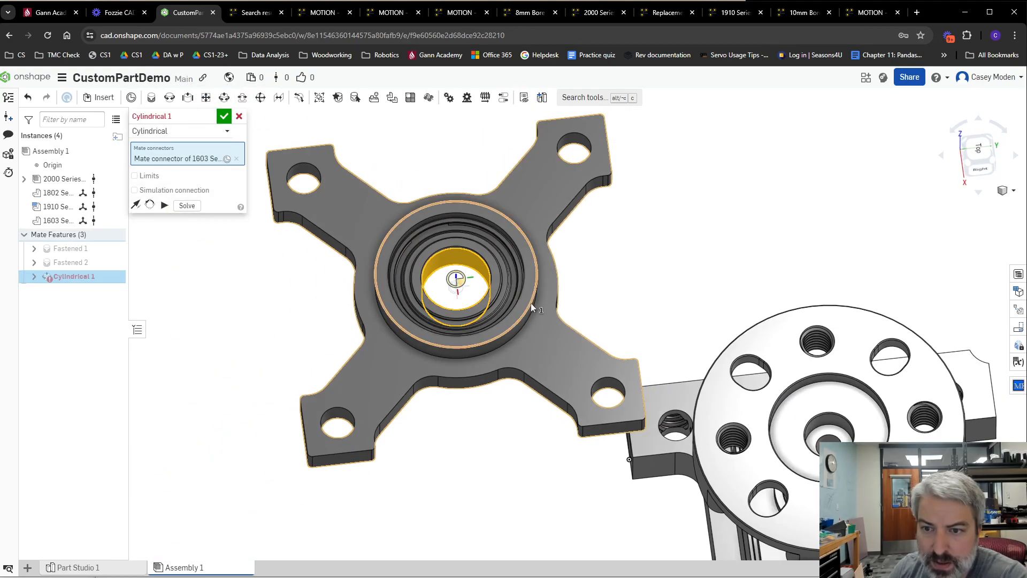
middle_drag(695, 404, 702, 289)
right_drag(705, 310, 703, 259)
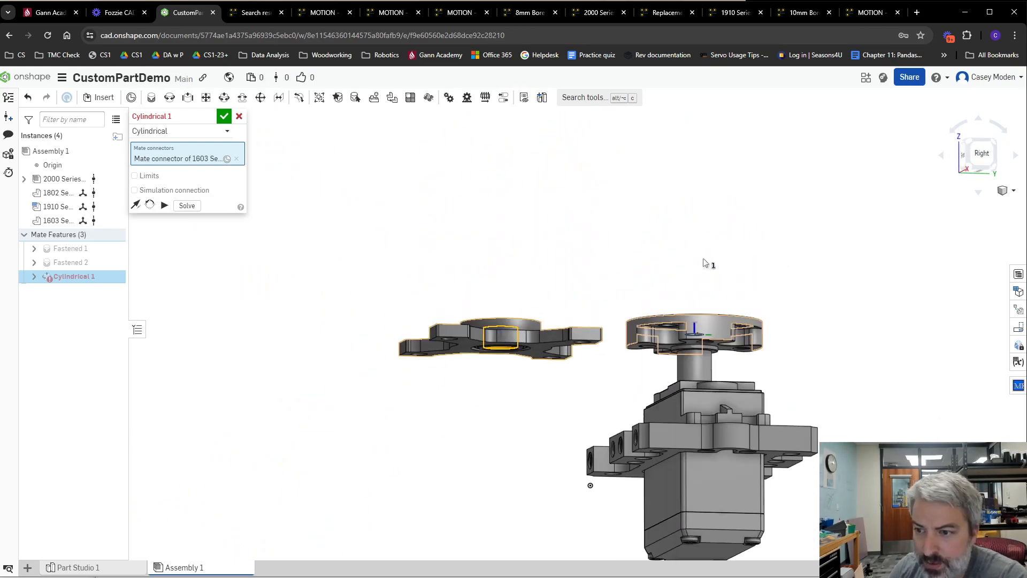
click(691, 355)
right_drag(837, 230, 836, 285)
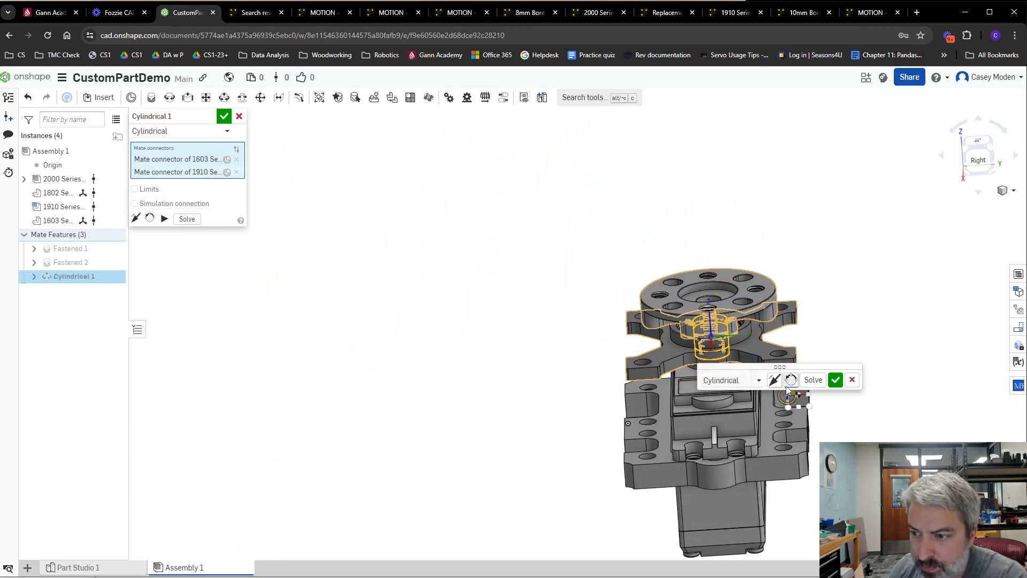
right_drag(791, 353, 876, 300)
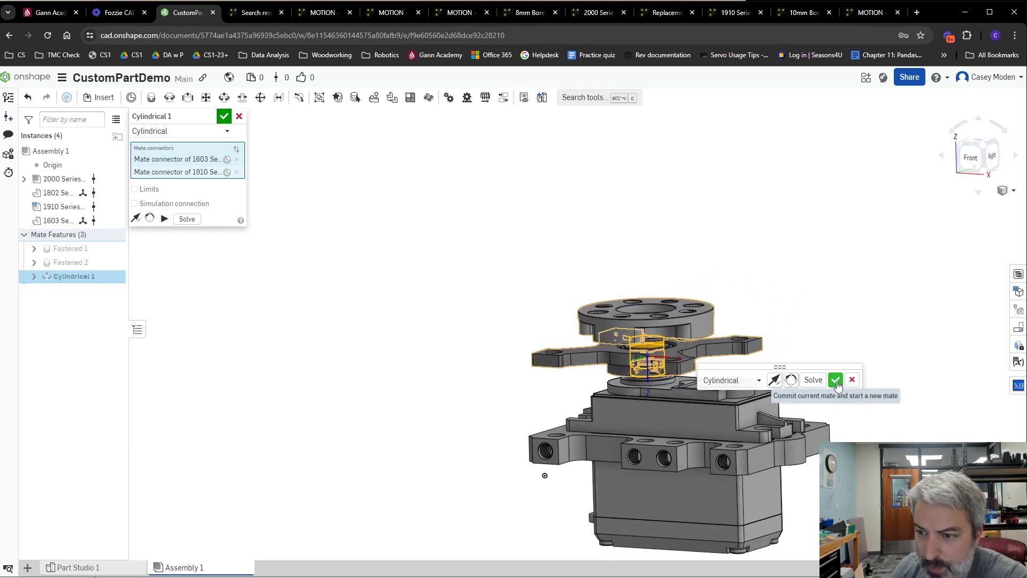
click(836, 385)
Try a second cylindrical mate aligning an arm hole of the pillow block with a mounting hole in the servo frame
right_drag(848, 351, 824, 308)
drag(781, 344, 753, 350)
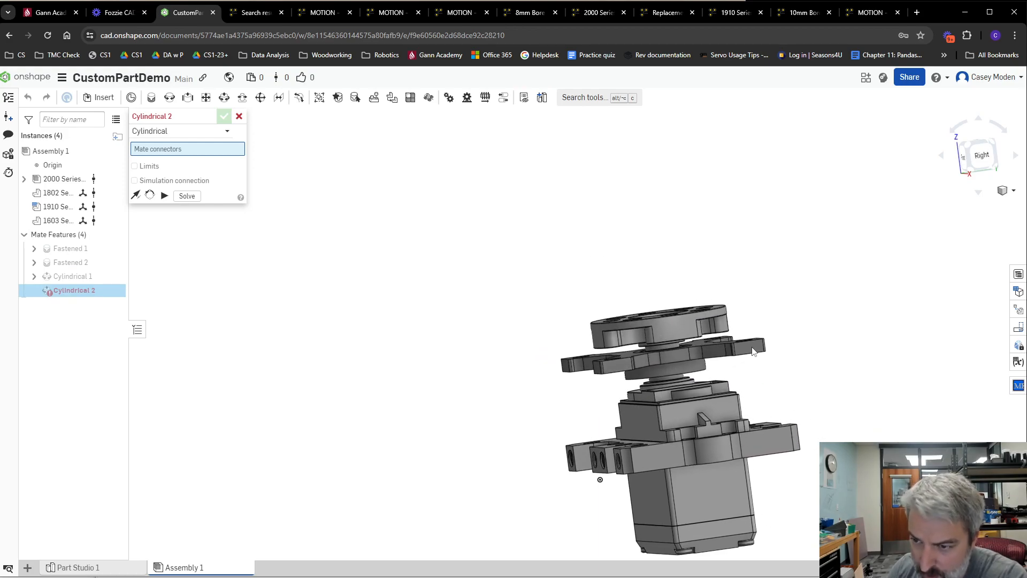
right_drag(837, 358, 752, 425)
click(713, 340)
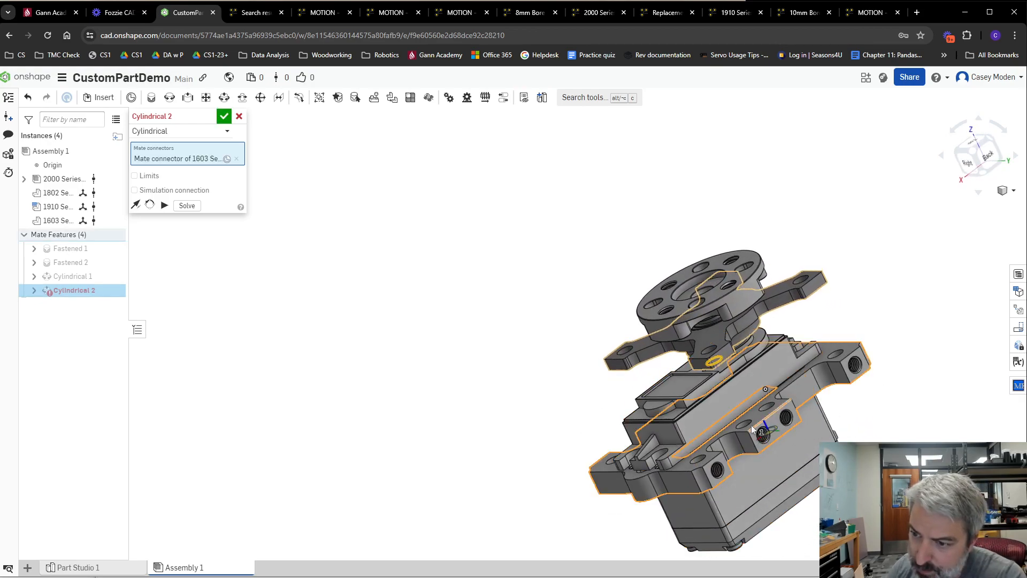
click(751, 426)
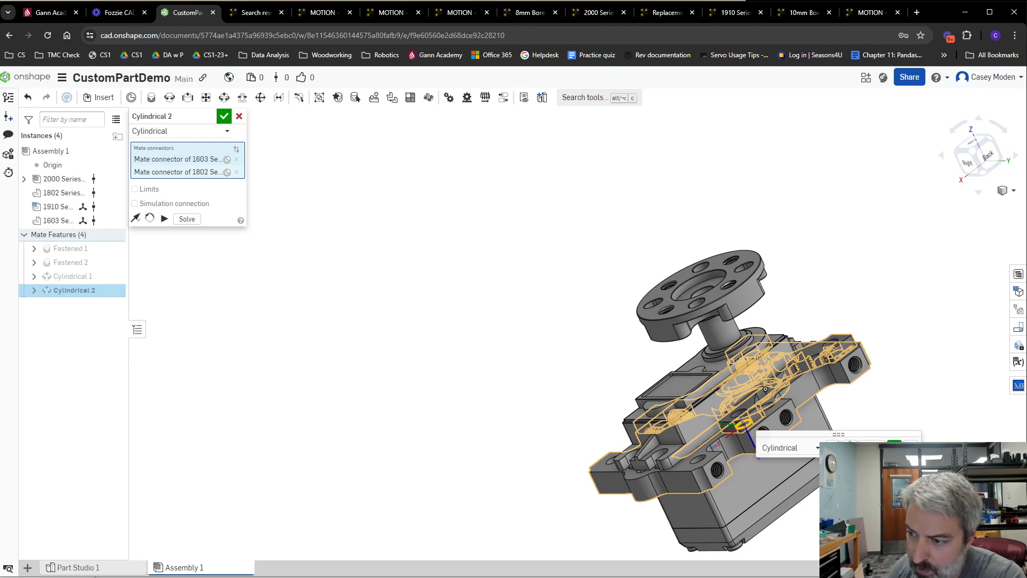
key(Escape)
Measure between the pillow block's arm hole and the matching hole in the servo frame, and check the gap from the side
right_drag(770, 381, 730, 393)
click(686, 332)
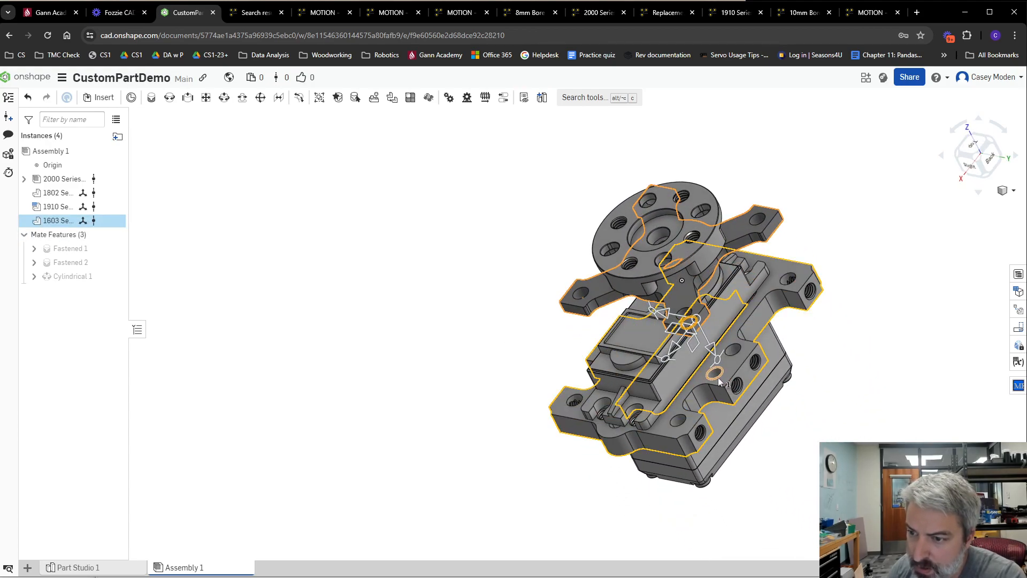
click(720, 382)
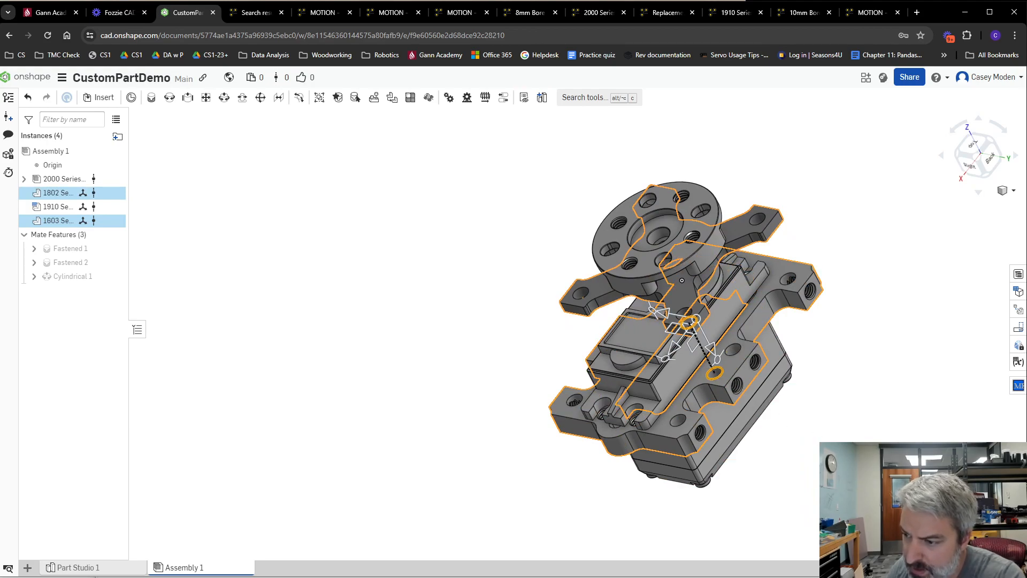
key(space)
right_drag(908, 508, 892, 444)
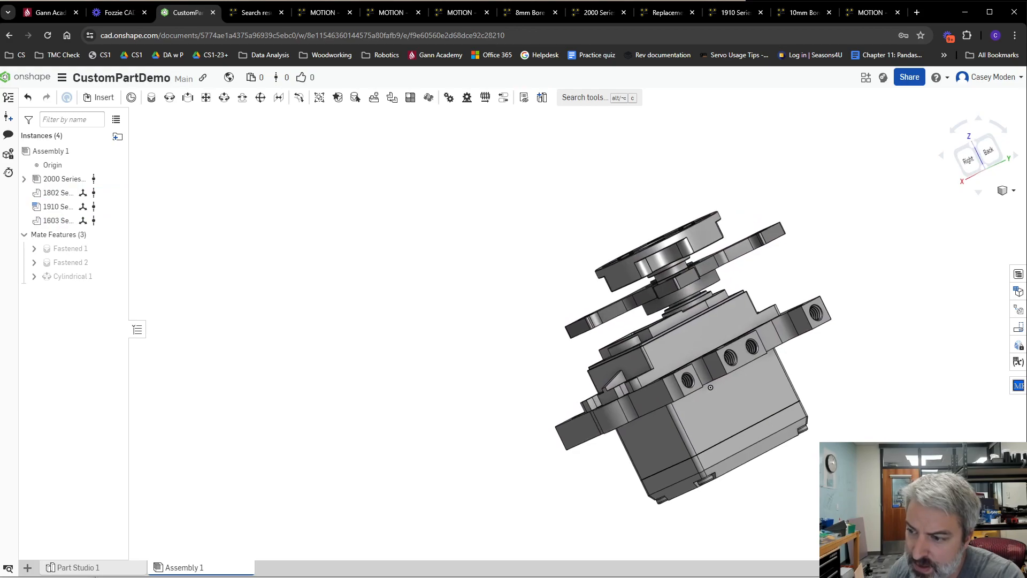
right_drag(885, 286, 792, 290)
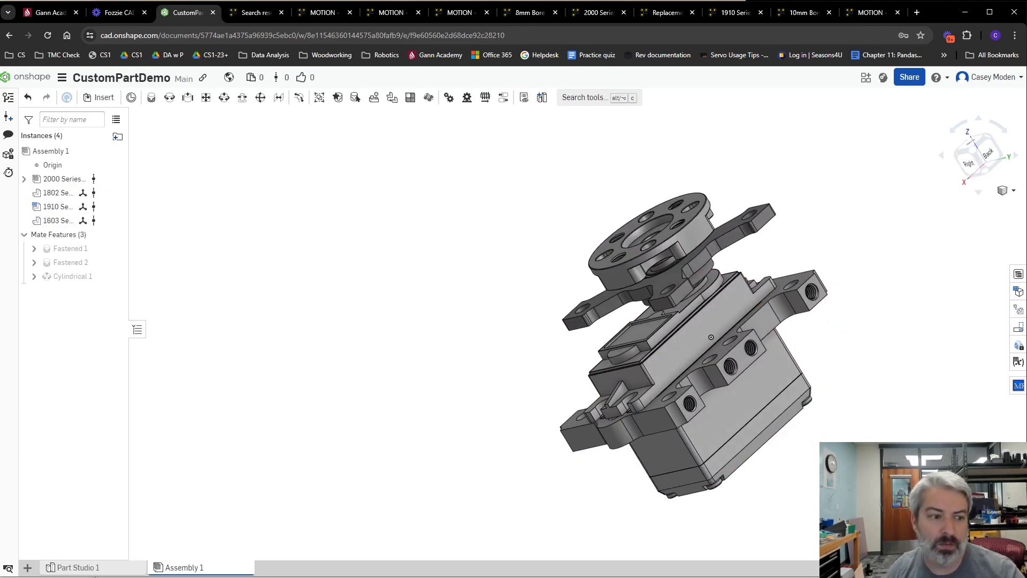
Switch to the goBILDA website, close the Fozzie CAD tab, and search the site for "spacer" to browse the available spacers
click(332, 20)
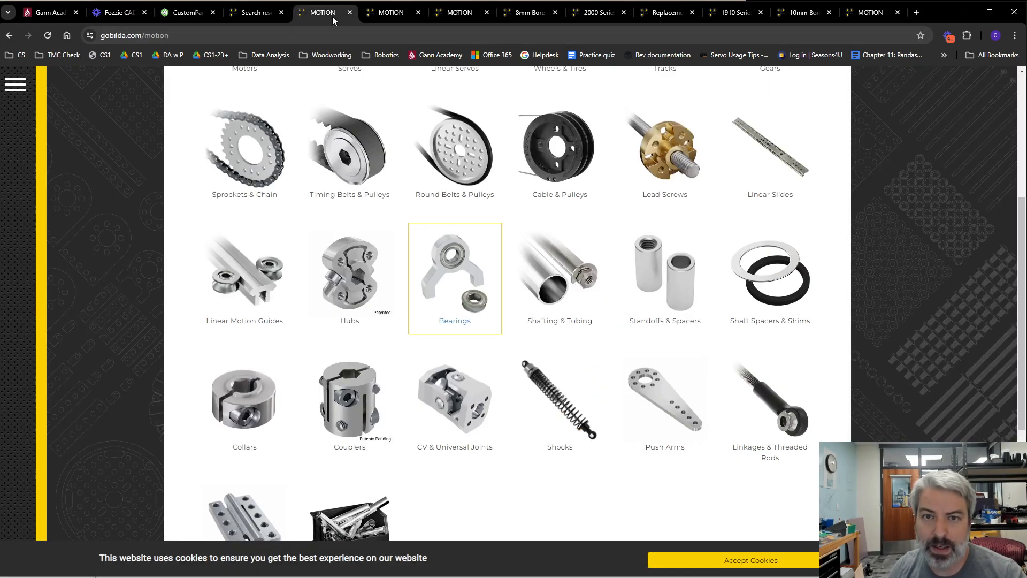
click(145, 13)
scroll(269, 182, up, 5)
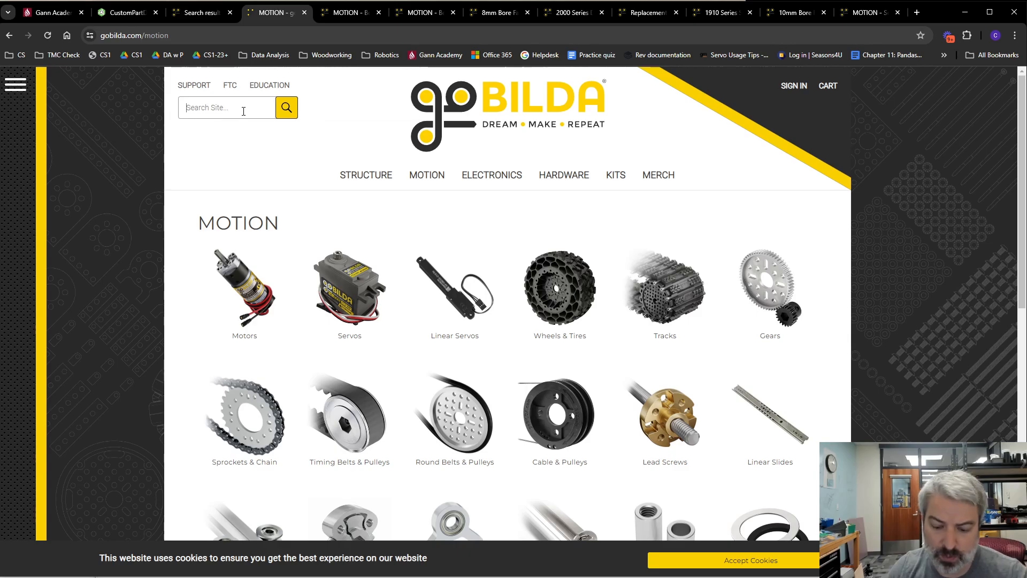
text(spacerf)
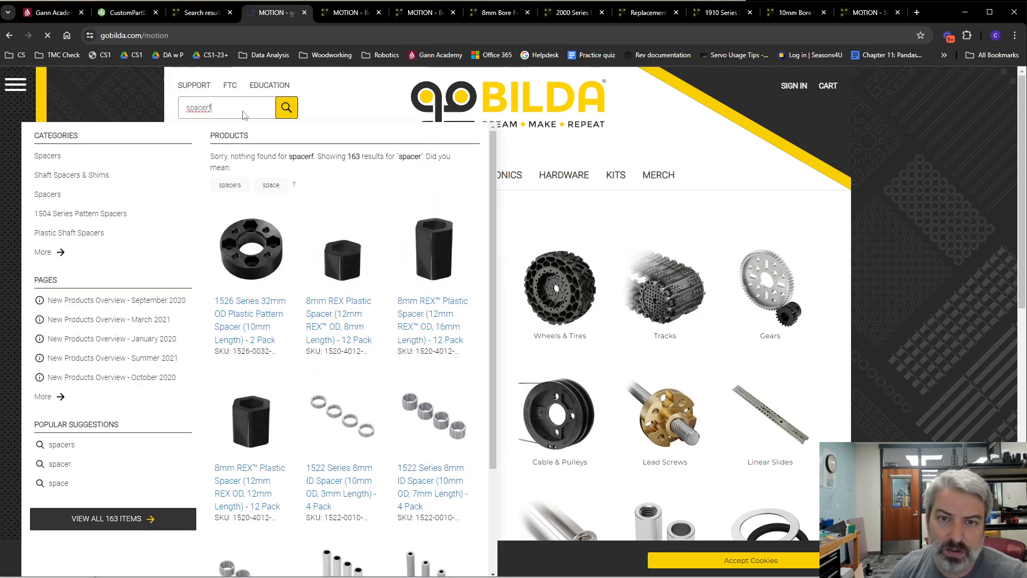
key(Return)
click(248, 110)
key(BackSpace)
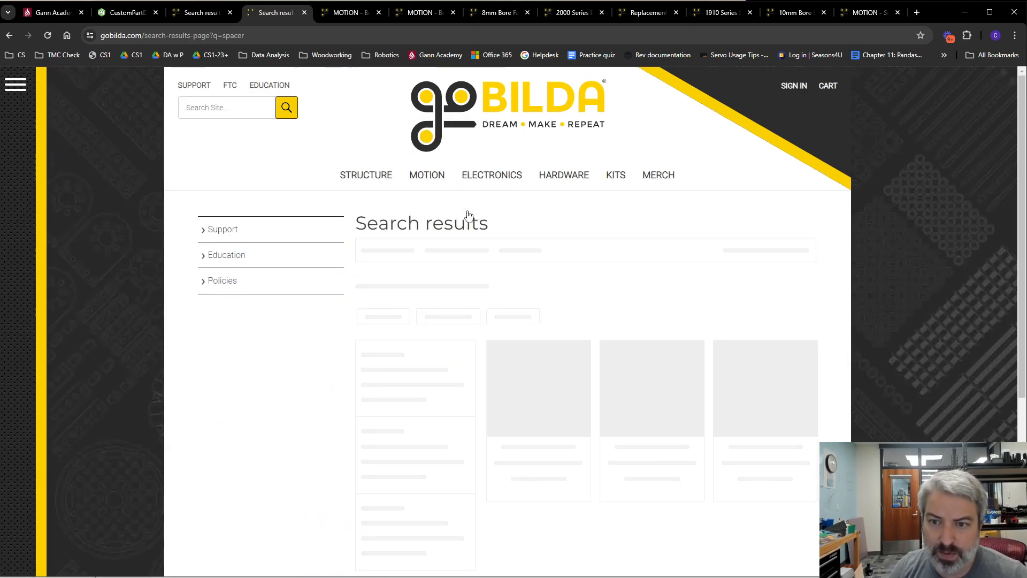
scroll(881, 297, down, 5)
scroll(775, 268, down, 4)
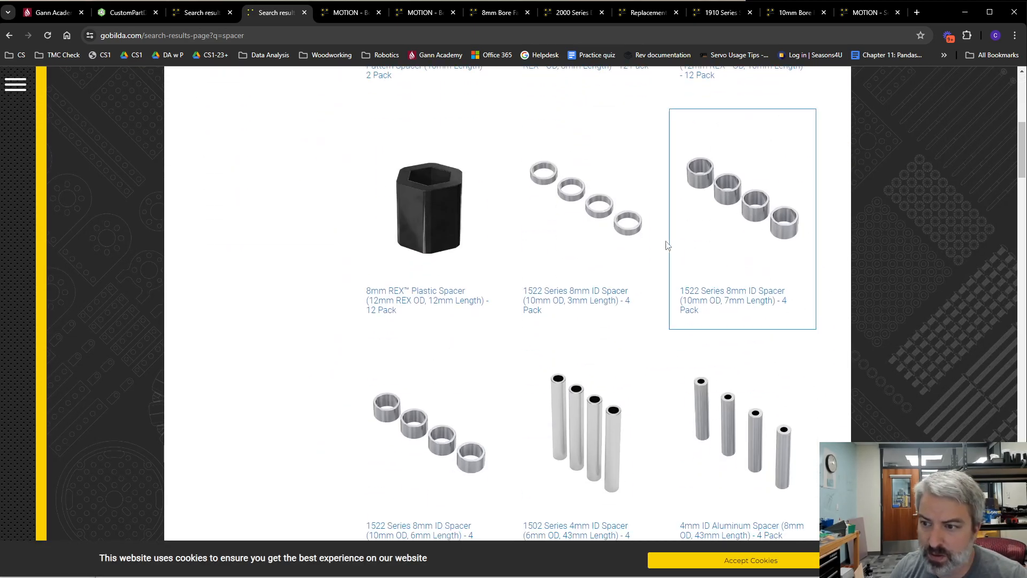
scroll(722, 246, down, 4)
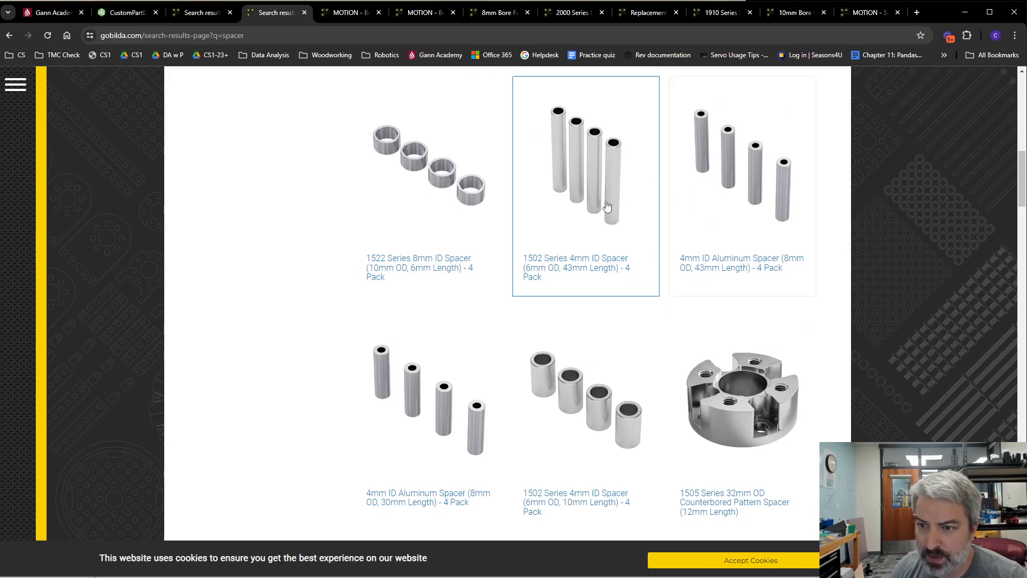
Refine the site search to "spacer 16mm" and open the 1502 Series 4mm ID Spacer (6mm OD, 16mm Length) in a separate tab
scroll(428, 230, up, 10)
click(255, 111)
text(16mm)
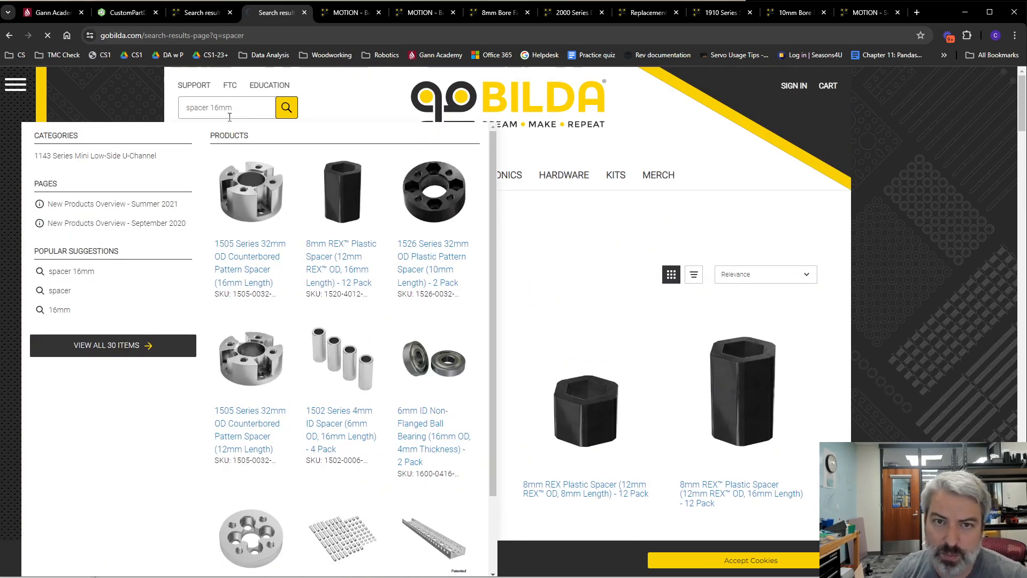
key(Return)
scroll(731, 296, down, 3)
scroll(731, 296, down, 7)
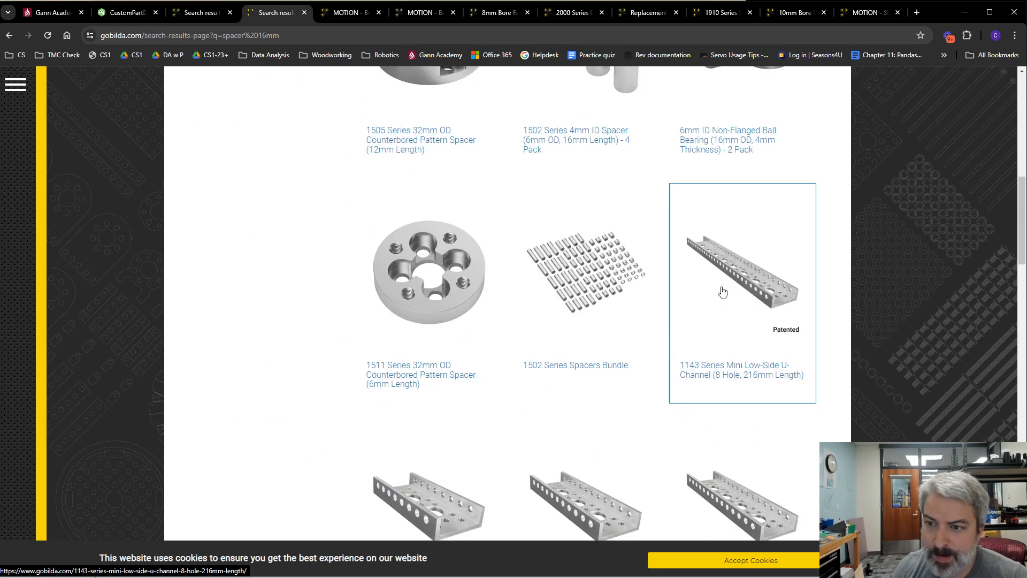
middle_click(579, 140)
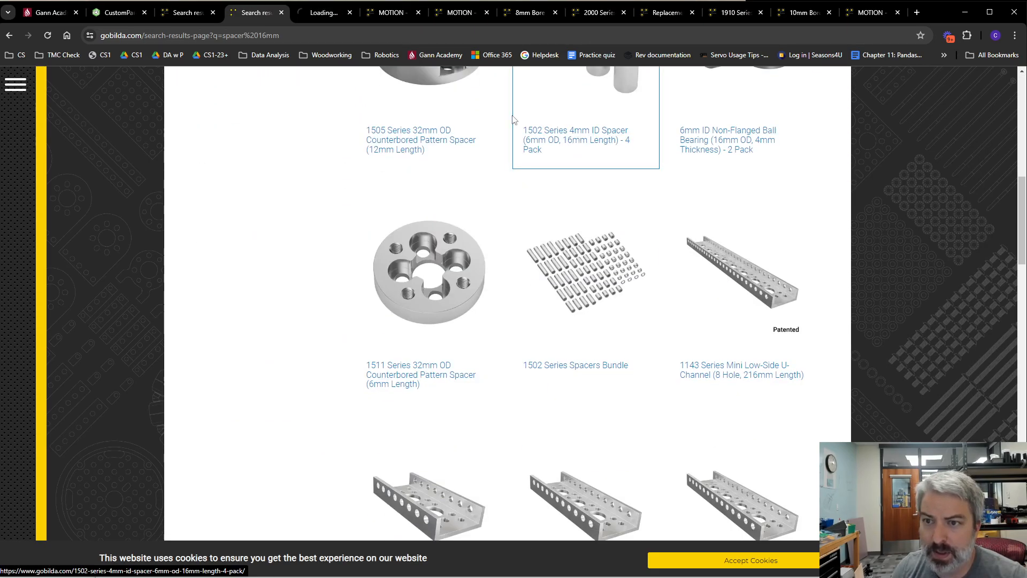
scroll(532, 164, up, 2)
key(ctrl+Tab)
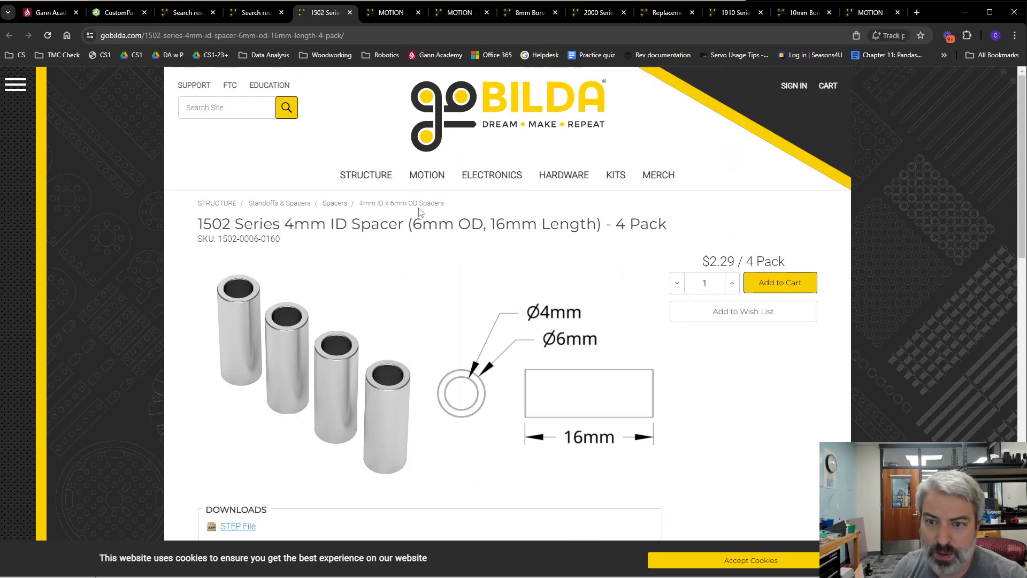
click(103, 19)
click(99, 96)
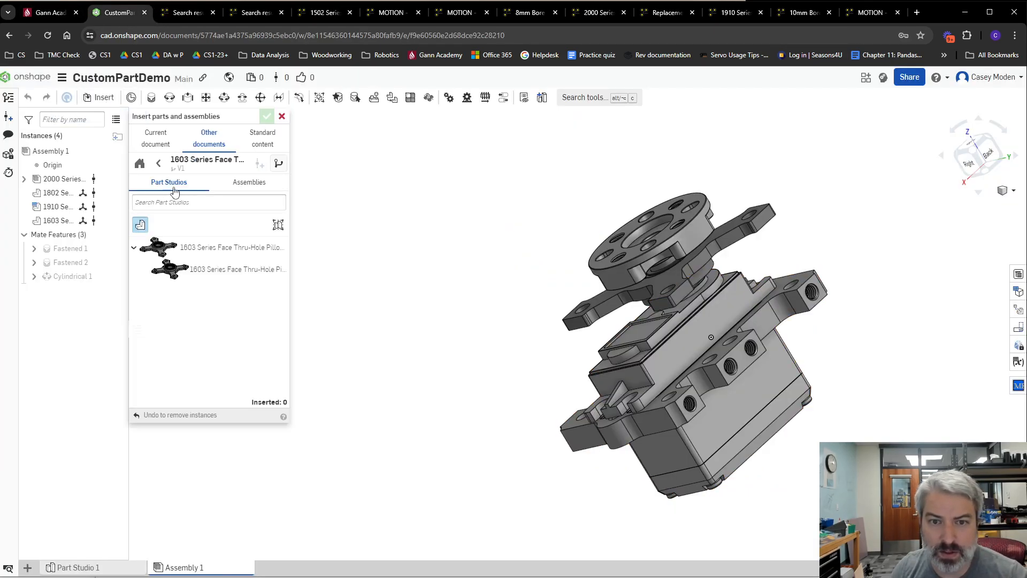
click(209, 140)
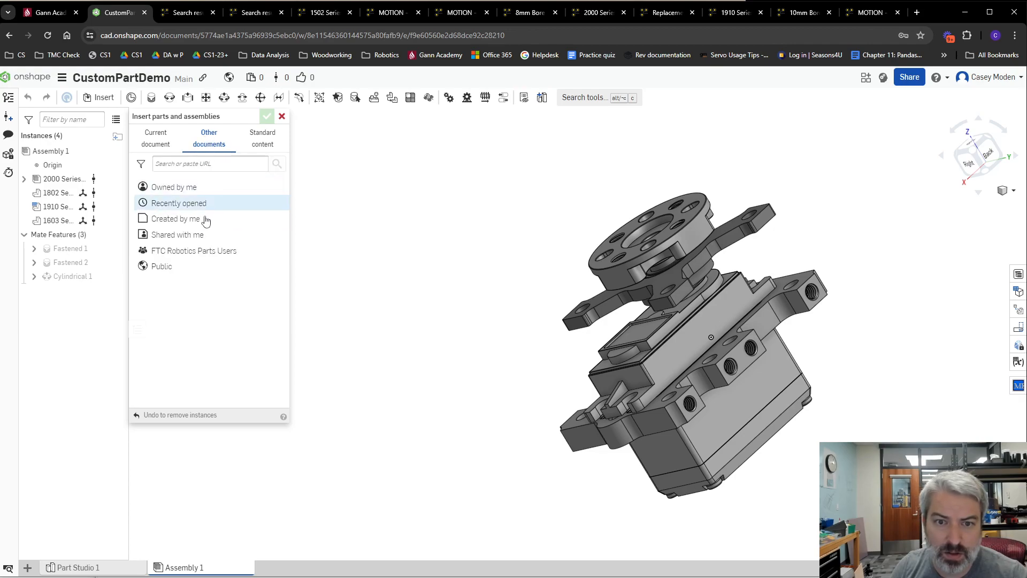
click(203, 250)
key(ctrl+v)
click(277, 164)
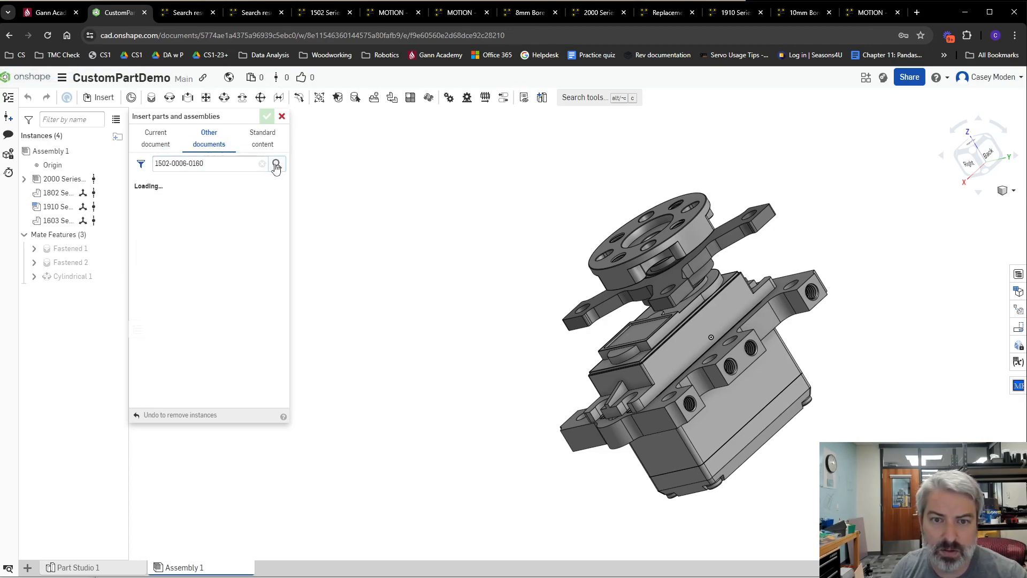
click(231, 191)
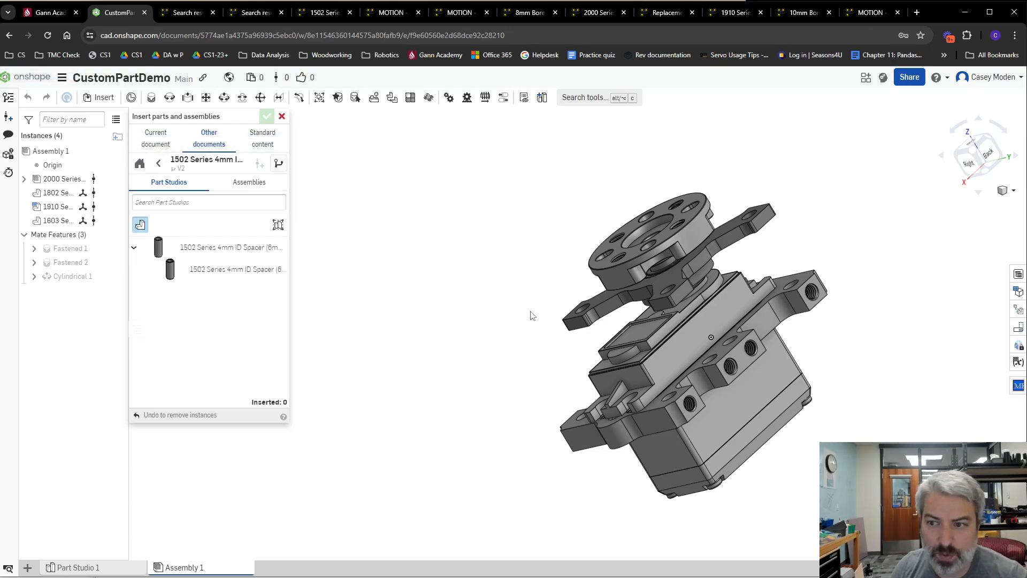
Insert four copies of the 1502 Series 4mm ID Spacer into the assembly, placed loosely around the servo
click(204, 248)
click(843, 239)
right_drag(512, 171, 495, 163)
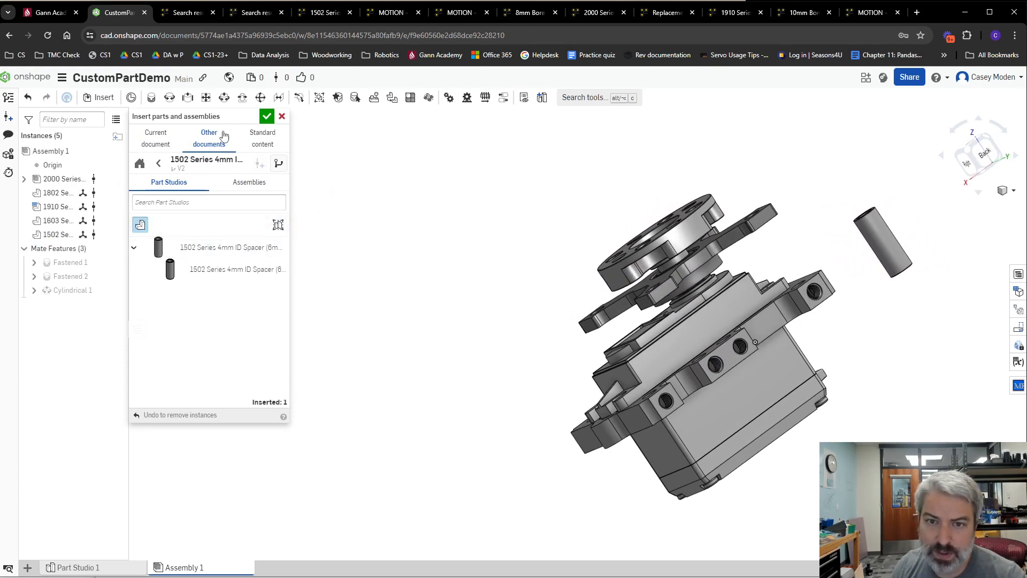
click(223, 248)
click(431, 229)
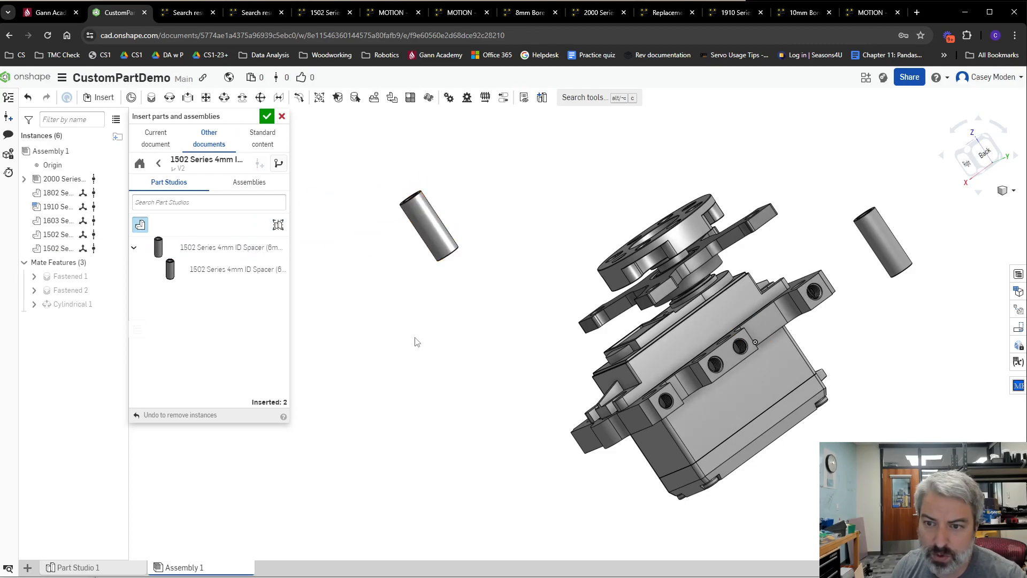
click(236, 242)
click(390, 324)
click(257, 244)
click(513, 177)
click(267, 116)
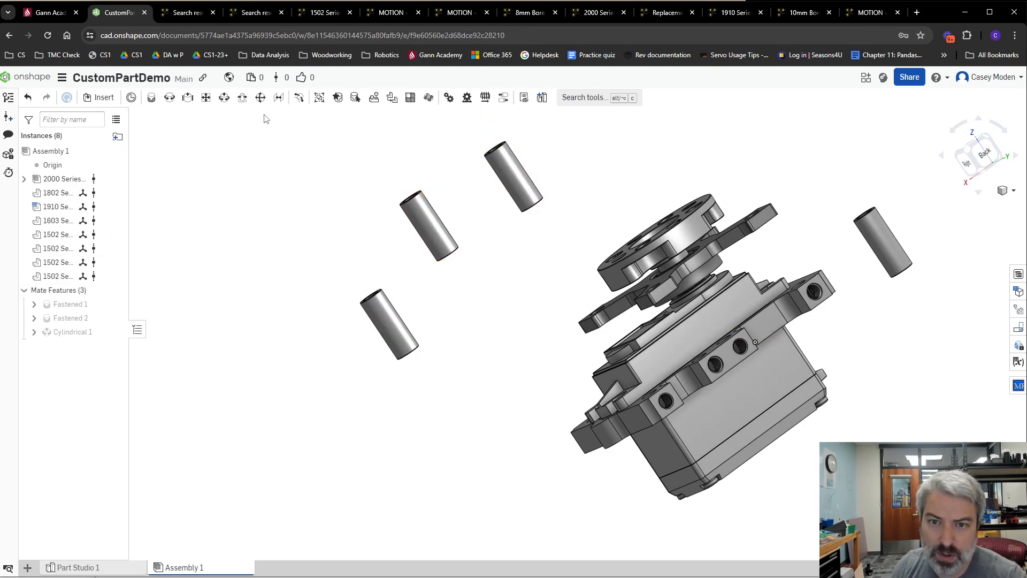
Fasten the end face of one spacer to a mounting hole on the servo frame with a fastened mate
mouse_move(197, 289)
right_down()
mouse_move(210, 281)
mouse_move(195, 282)
mouse_move(199, 268)
mouse_move(181, 287)
mouse_move(200, 297)
right_up()
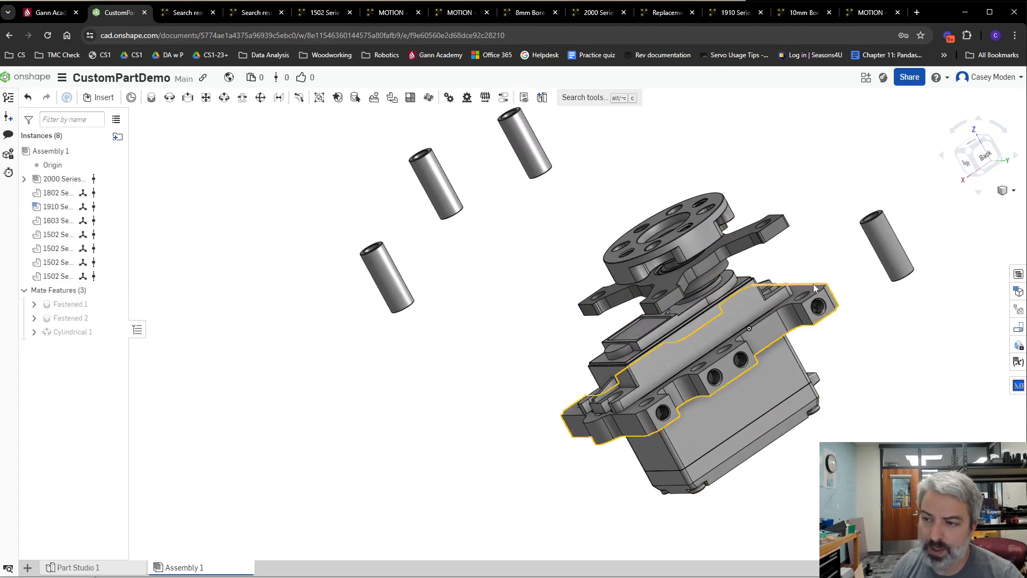
right_drag(437, 304, 415, 315)
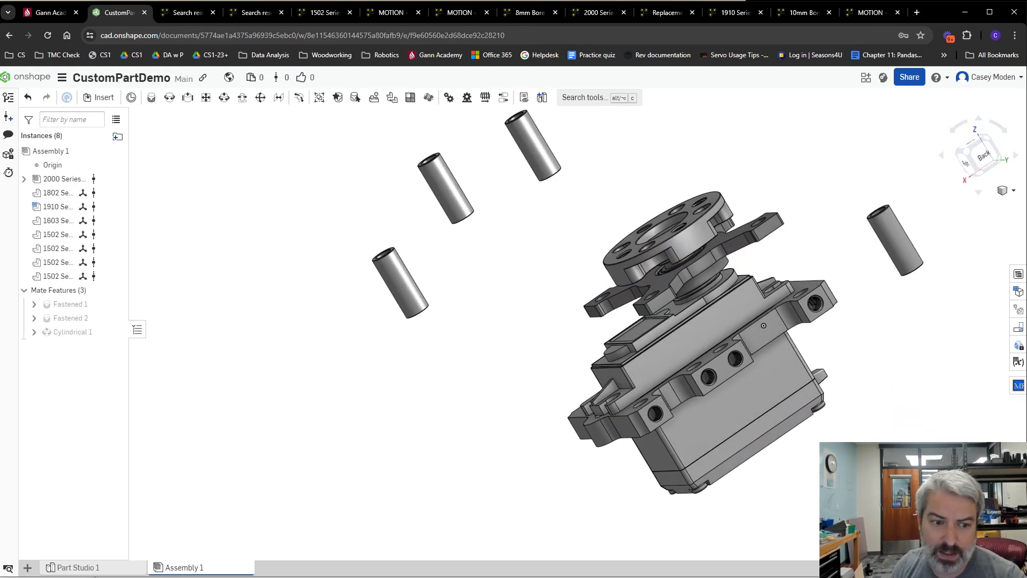
right_drag(481, 341, 464, 315)
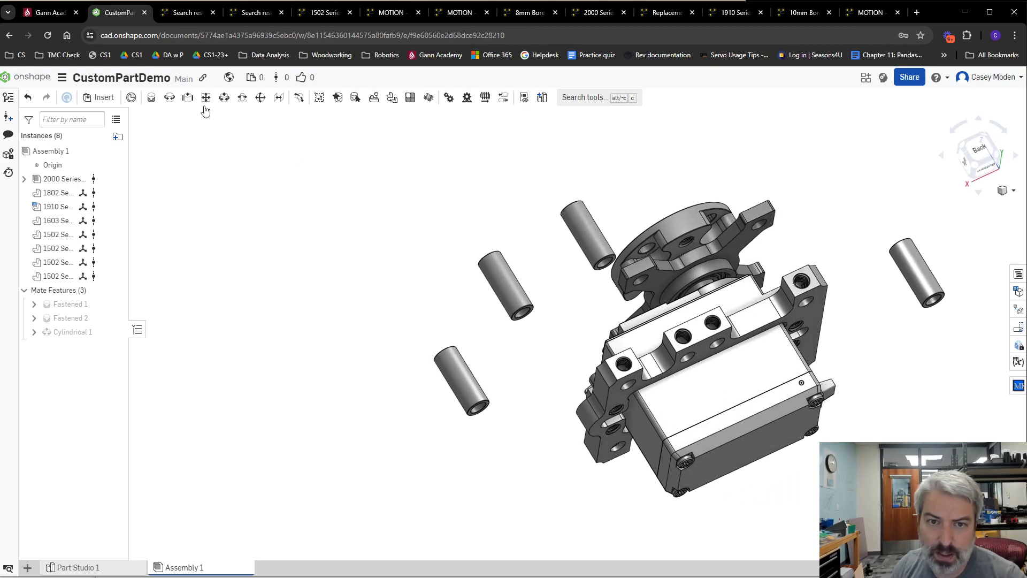
click(151, 97)
scroll(543, 371, up, 8)
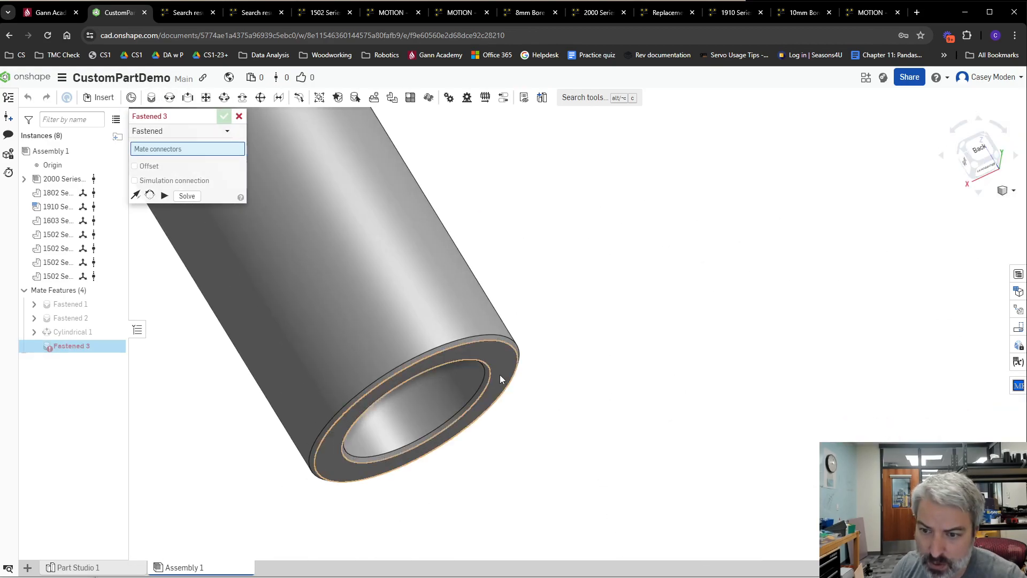
click(491, 371)
scroll(491, 371, down, 8)
right_drag(853, 347, 972, 379)
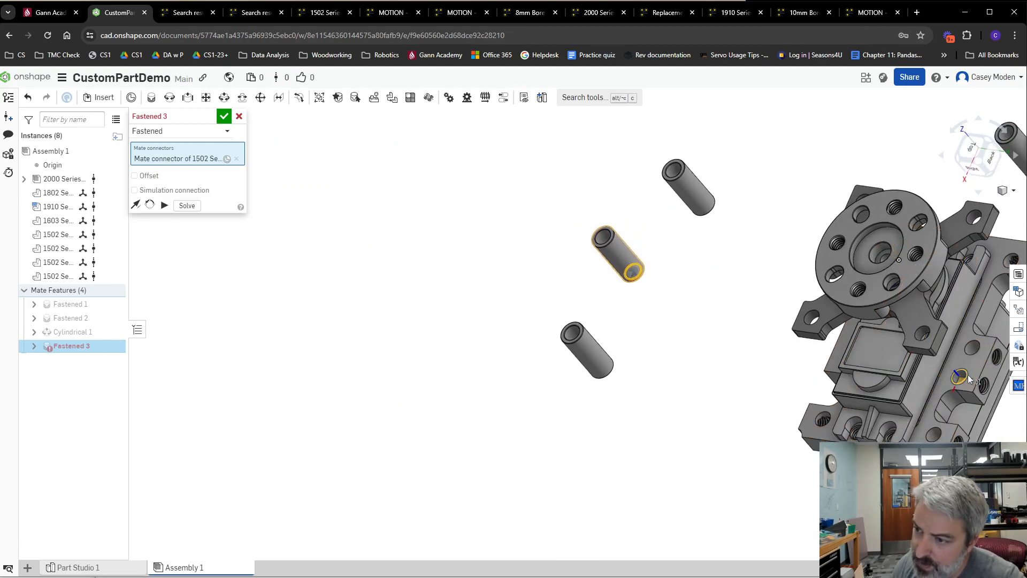
click(967, 374)
click(994, 398)
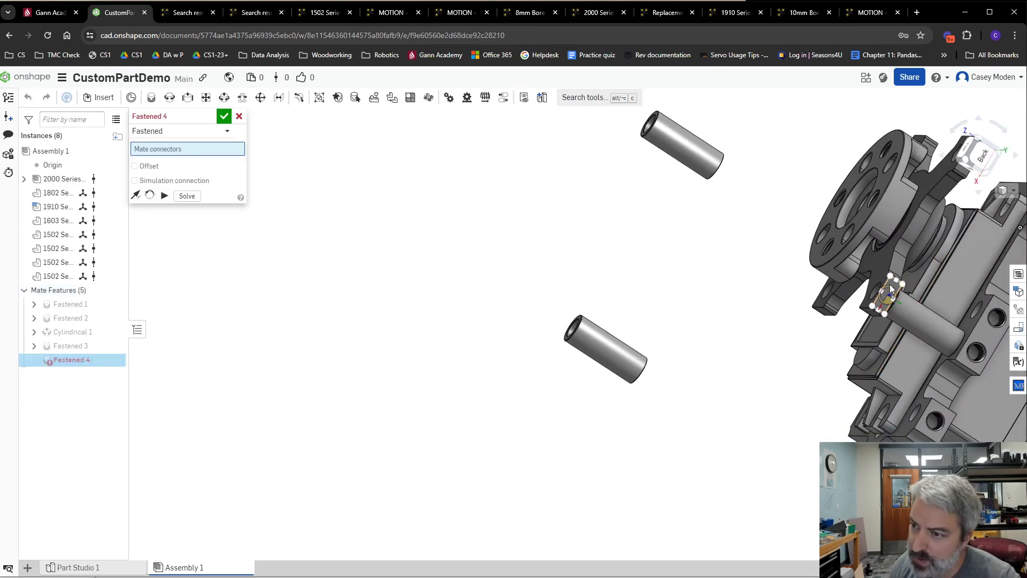
key(Escape)
Move the pillow block away from the servo along its axis to expose the mounted spacer
click(878, 289)
drag(903, 304, 718, 207)
click(764, 323)
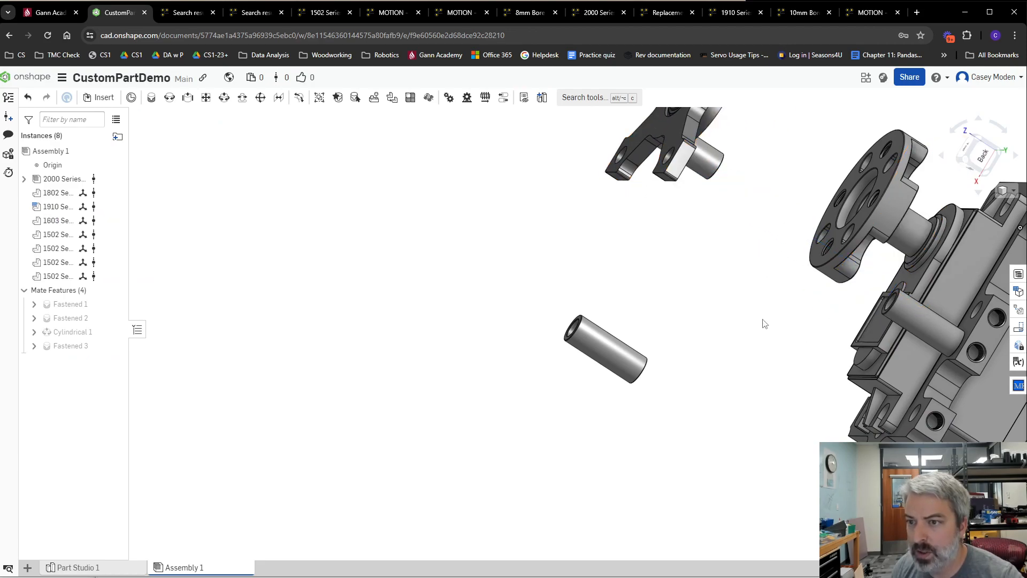
Try to fasten an arm hole of the pillow block to the free end of the mounted spacer
click(151, 97)
right_drag(738, 179, 668, 280)
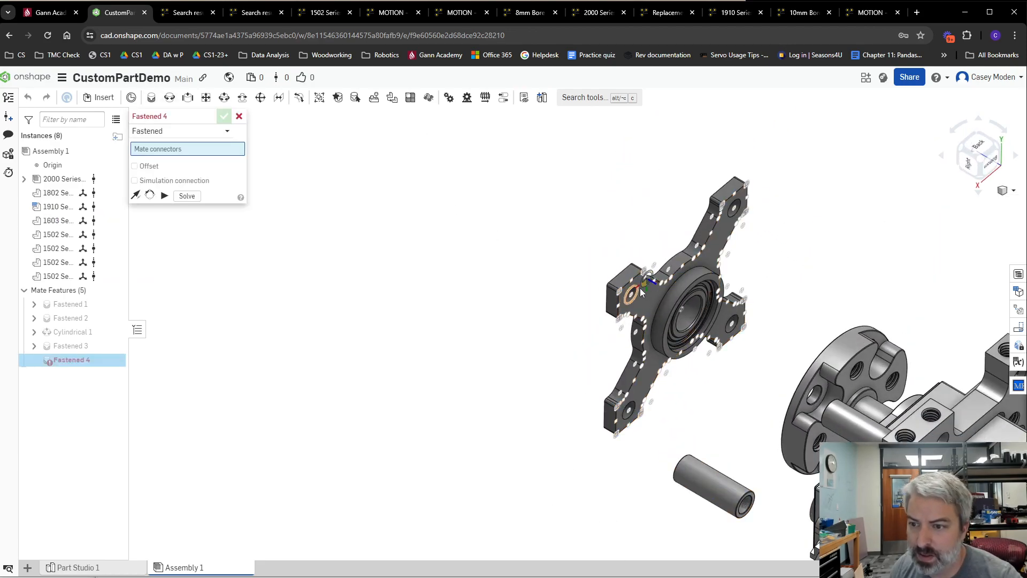
click(689, 310)
right_drag(800, 294, 908, 434)
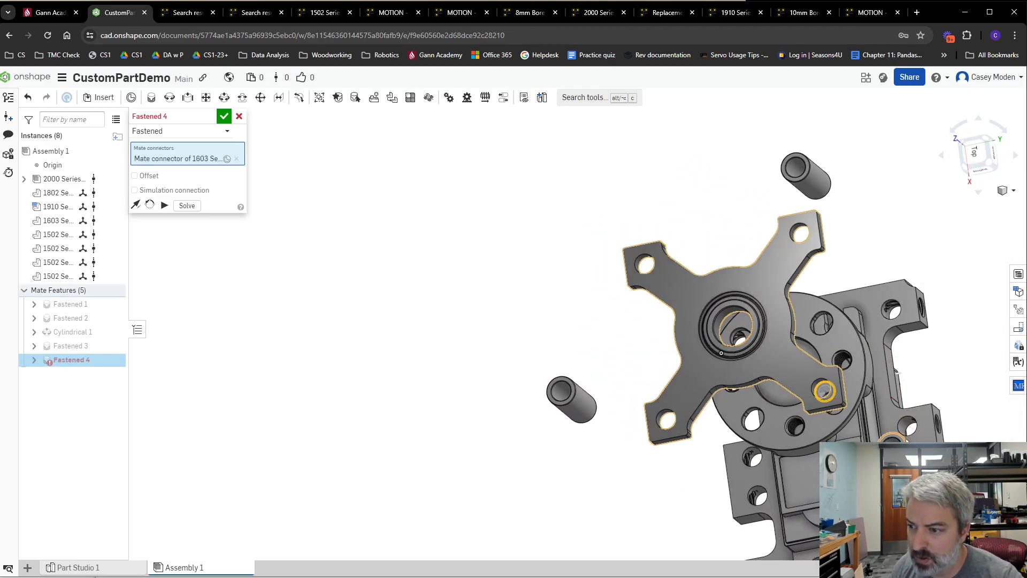
click(893, 439)
right_drag(967, 348, 936, 316)
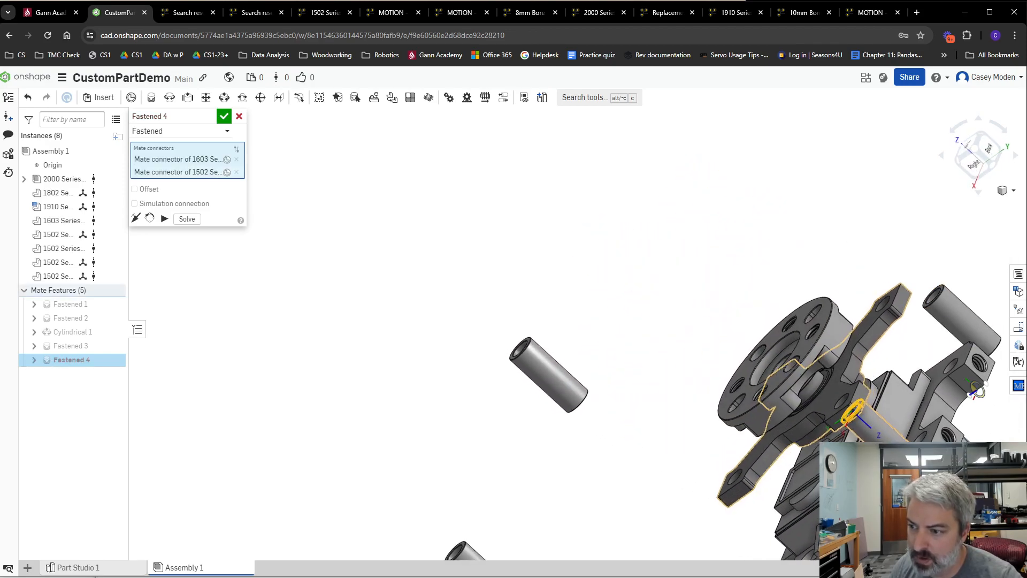
key(m)
Cancel the new mate and undo the fastened mate between the pillow block and the spacer
right_drag(867, 231, 613, 278)
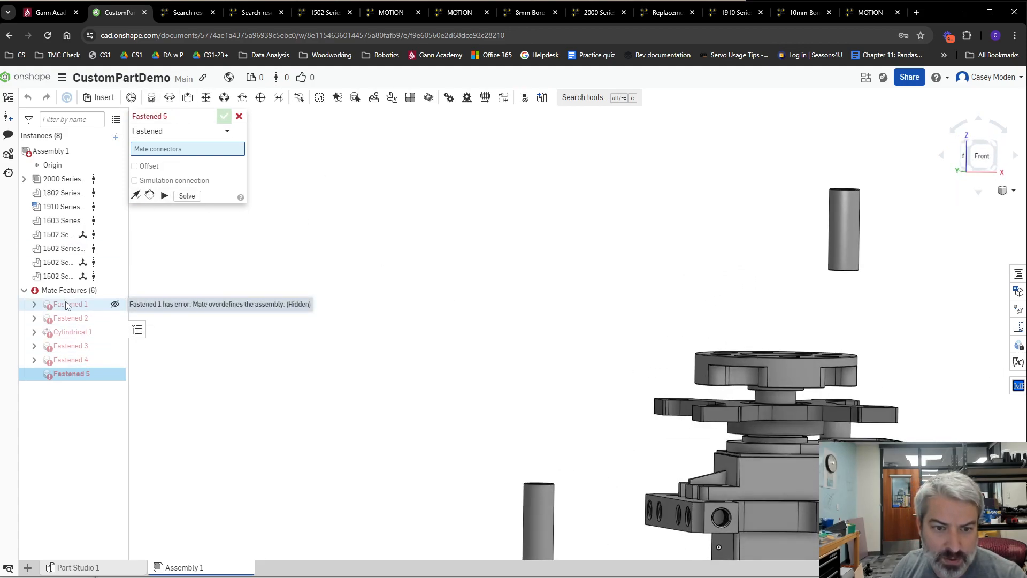
mouse_move(79, 377)
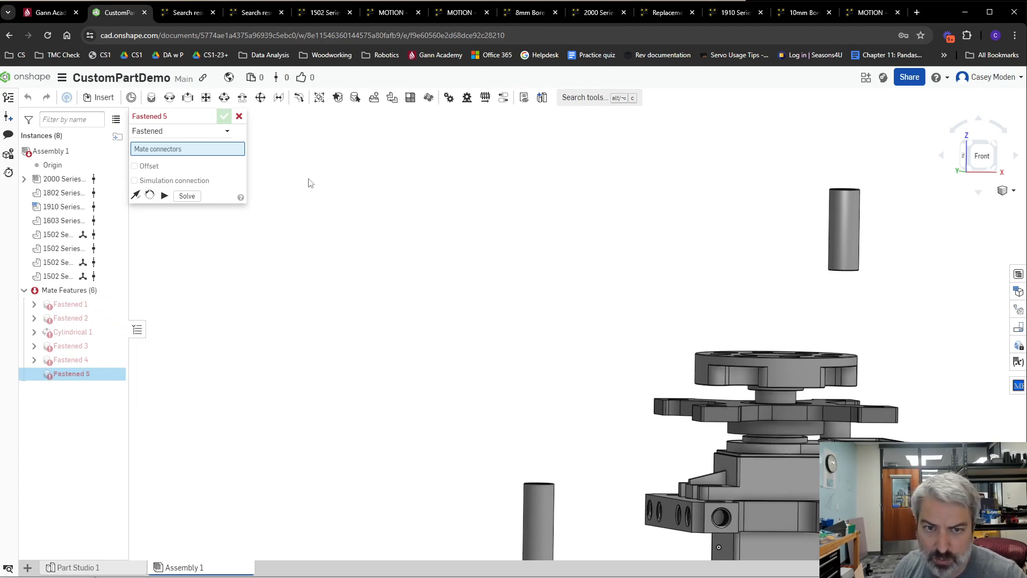
click(239, 116)
key(ctrl+z)
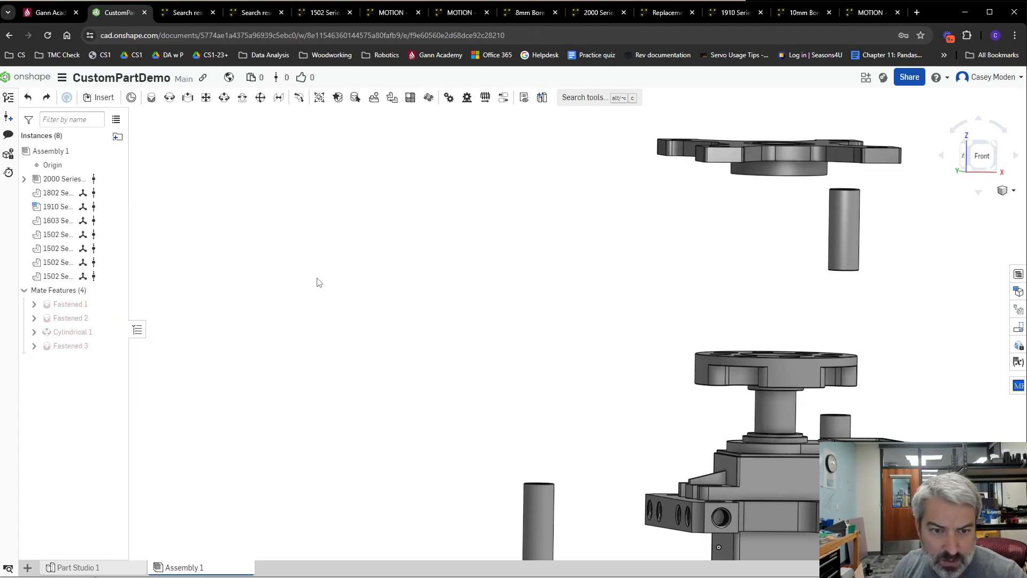
Fasten a second spacer to another mounting hole on the servo frame
right_drag(632, 284, 791, 267)
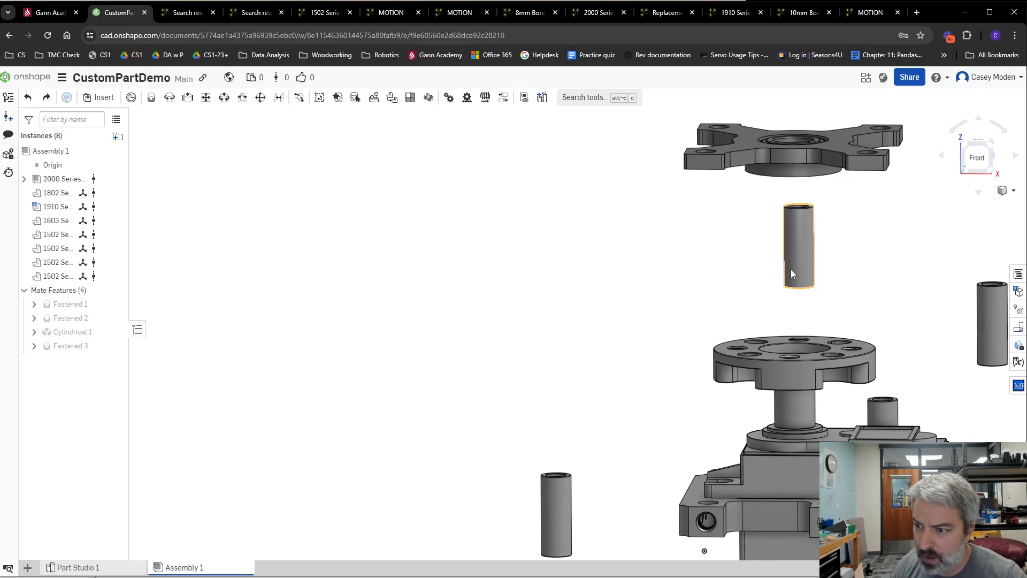
right_drag(936, 241, 716, 235)
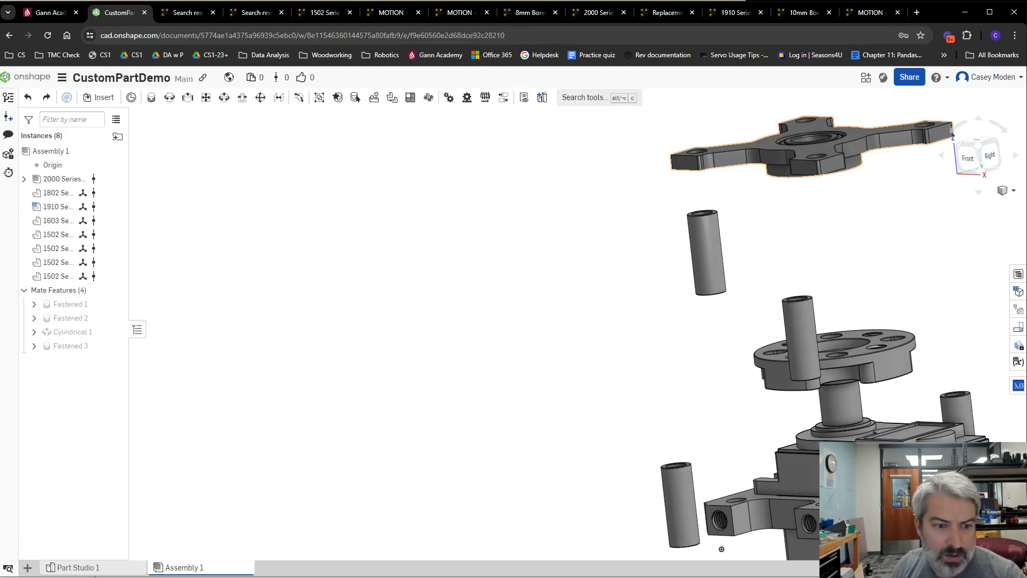
key(ctrl+y)
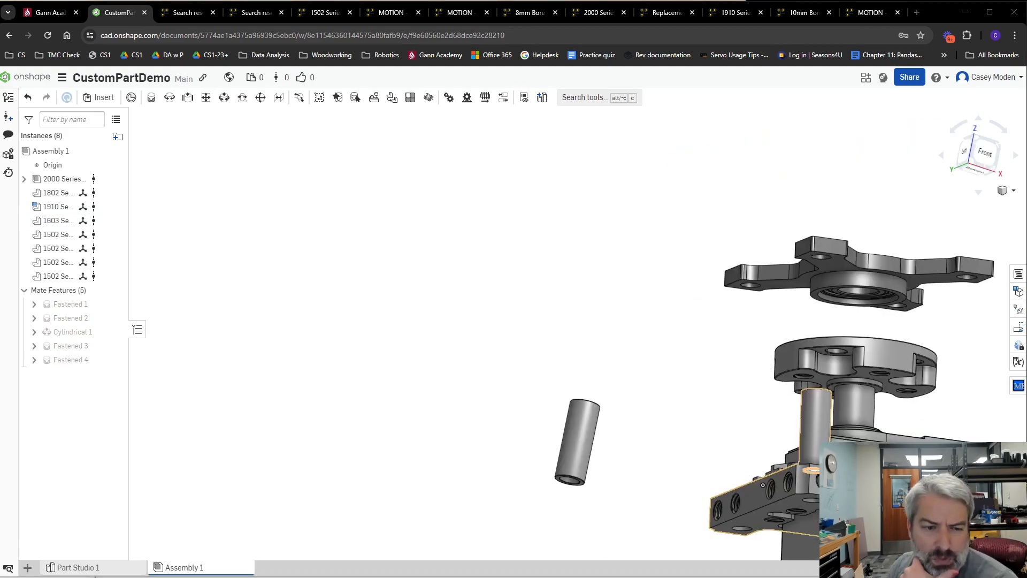
Add a planar mate between a mounted spacer's upper end and the underside of the pillow block
click(206, 98)
right_drag(589, 248, 781, 428)
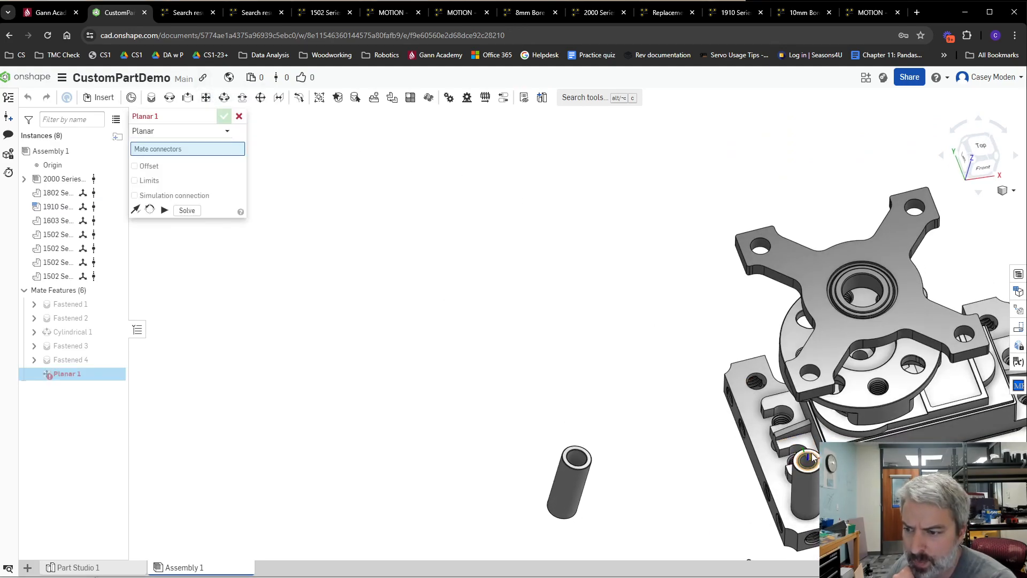
scroll(812, 457, up, 5)
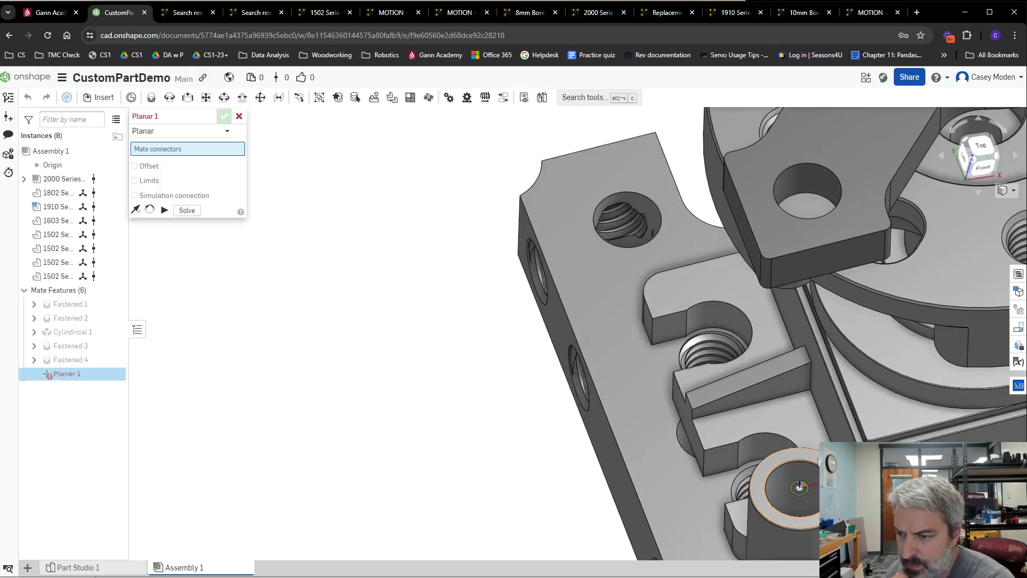
click(817, 461)
scroll(653, 342, down, 5)
right_drag(655, 309, 686, 190)
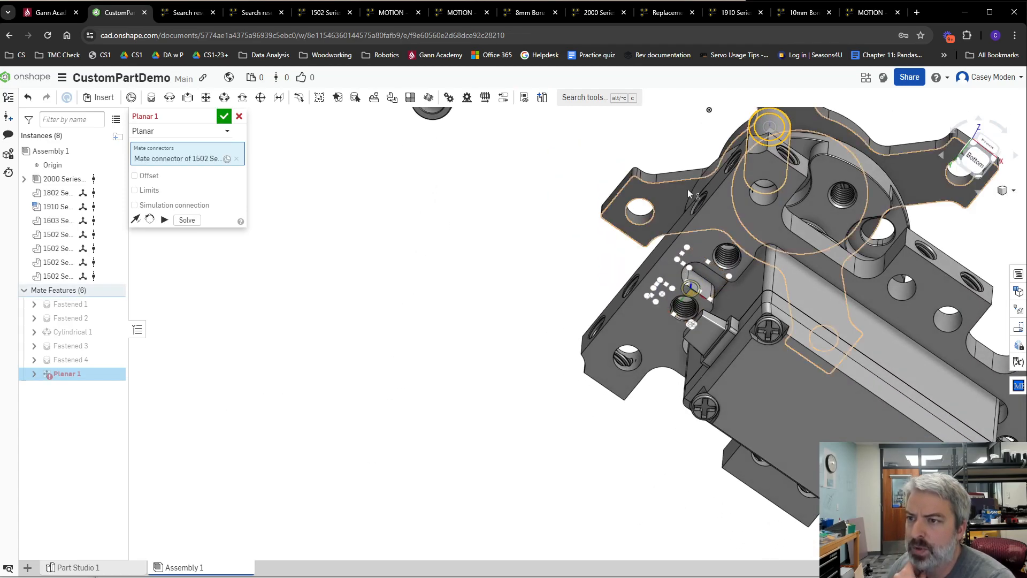
scroll(687, 195, down, 5)
click(771, 448)
right_drag(802, 327, 744, 246)
key(Return)
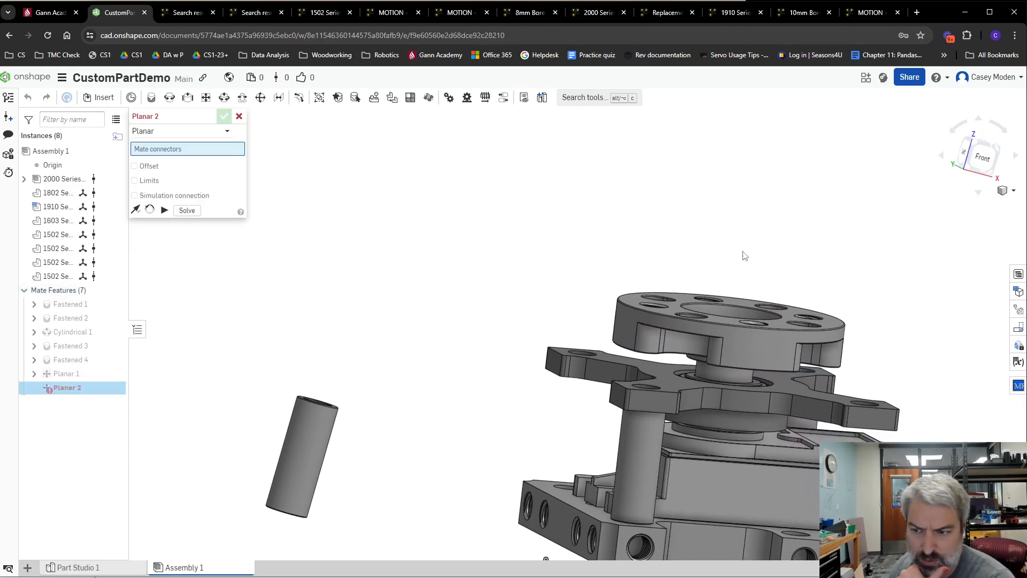
right_drag(836, 236, 832, 410)
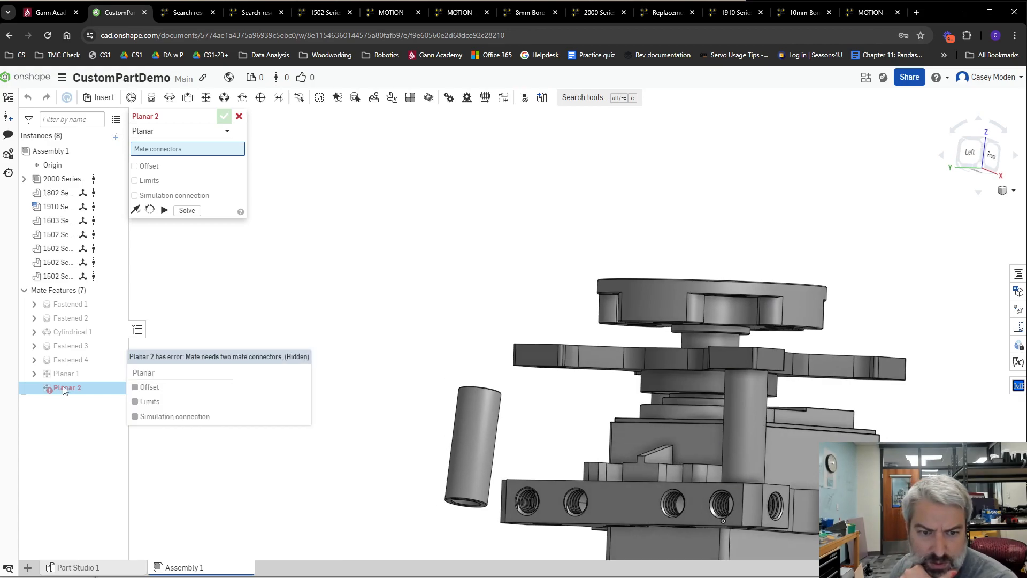
click(239, 116)
Examine how the pillow block arms sit on the two mounted spacers and show the Fastened 3 mate
right_drag(252, 131, 489, 403)
click(479, 403)
click(371, 348)
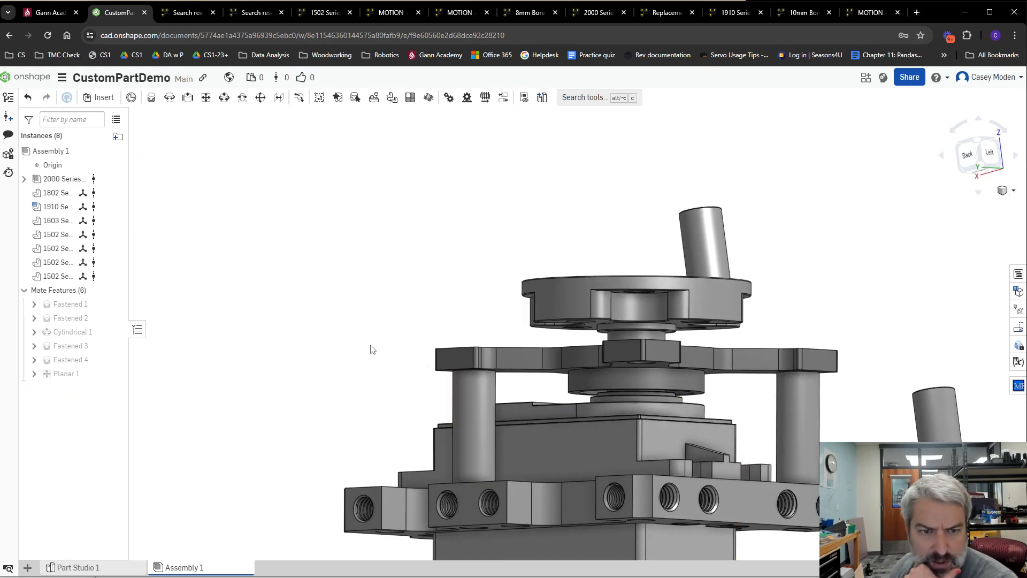
click(469, 364)
click(476, 402)
click(494, 409)
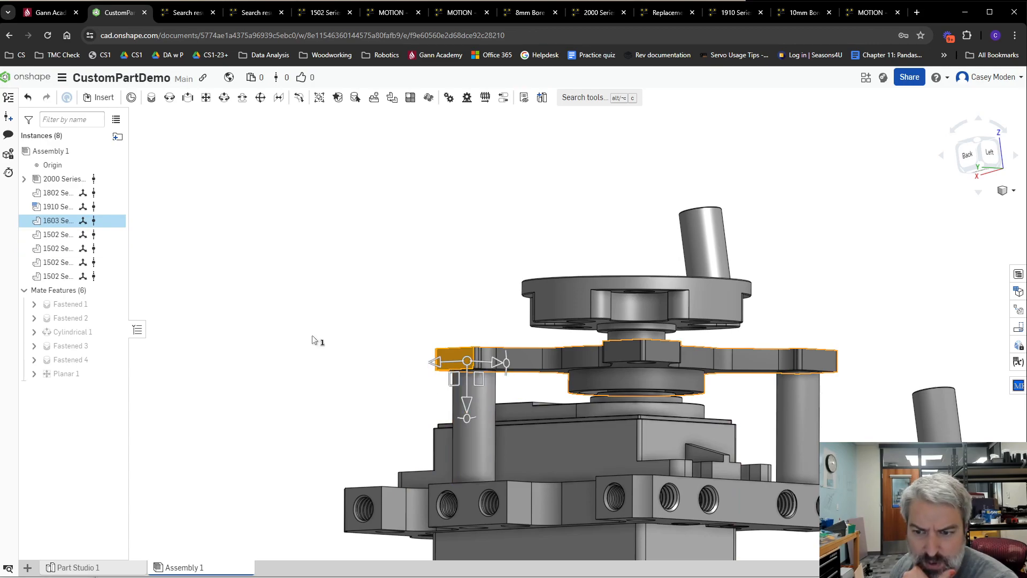
click(314, 339)
right_click(475, 410)
click(549, 237)
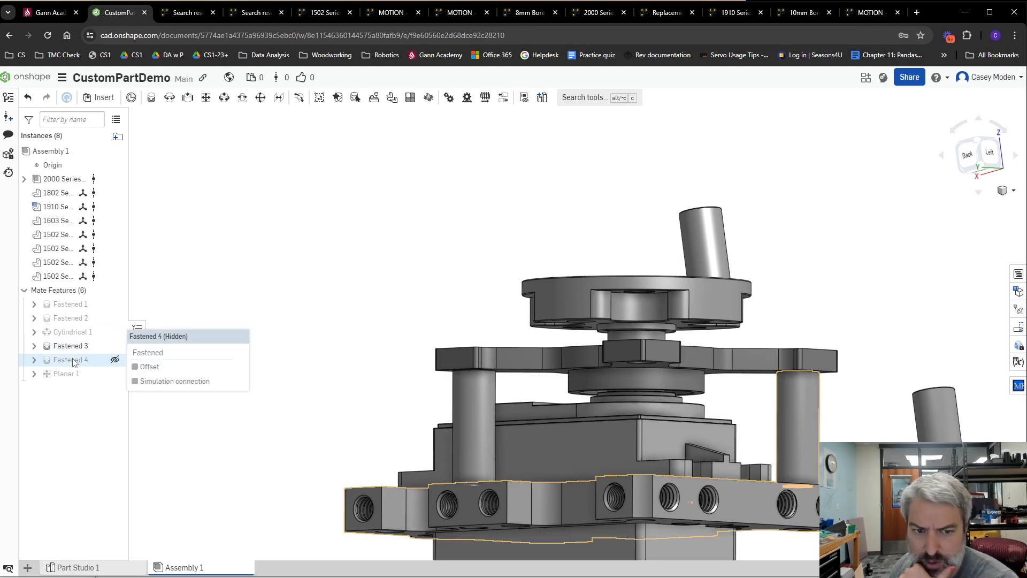
Fasten the remaining two spacers in place under the pillow block's other arms
right_drag(532, 216, 518, 224)
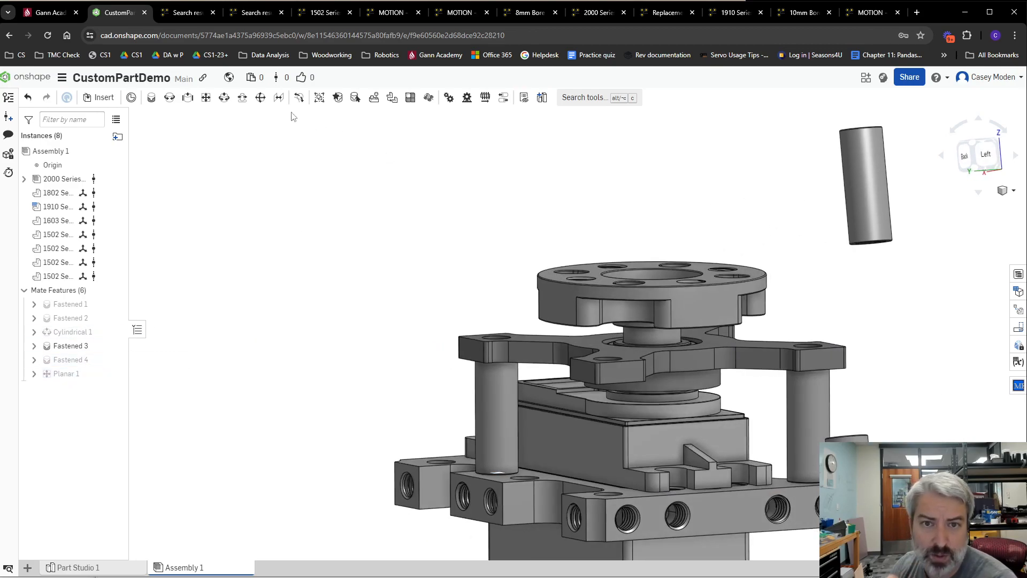
middle_drag(896, 313, 740, 243)
right_drag(740, 244, 733, 283)
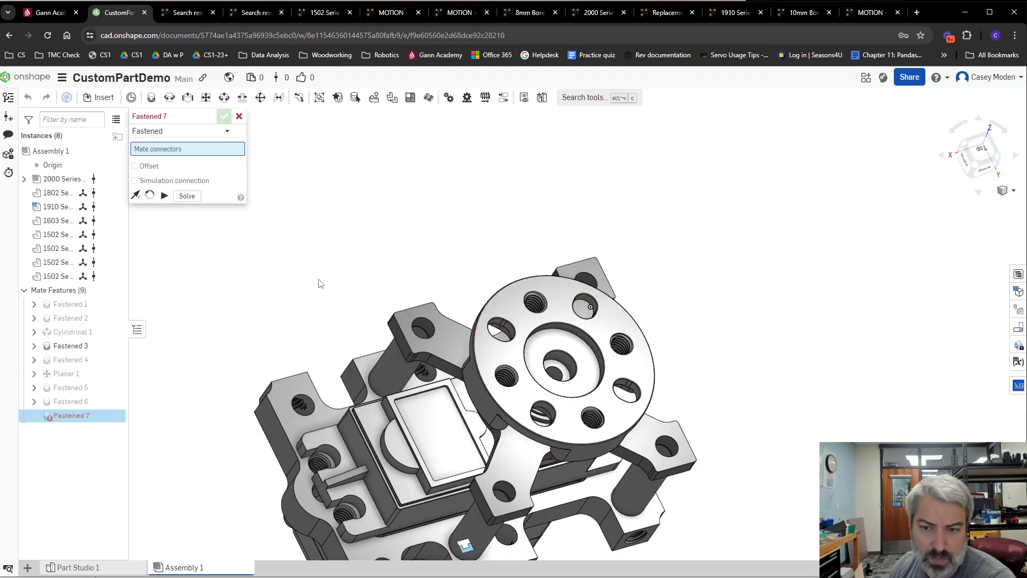
Check the assembled hub, pillow block and spacers on the servo from above and from the front
middle_drag(471, 296, 429, 174)
right_drag(428, 174, 387, 160)
scroll(652, 274, down, 3)
right_drag(652, 274, 655, 345)
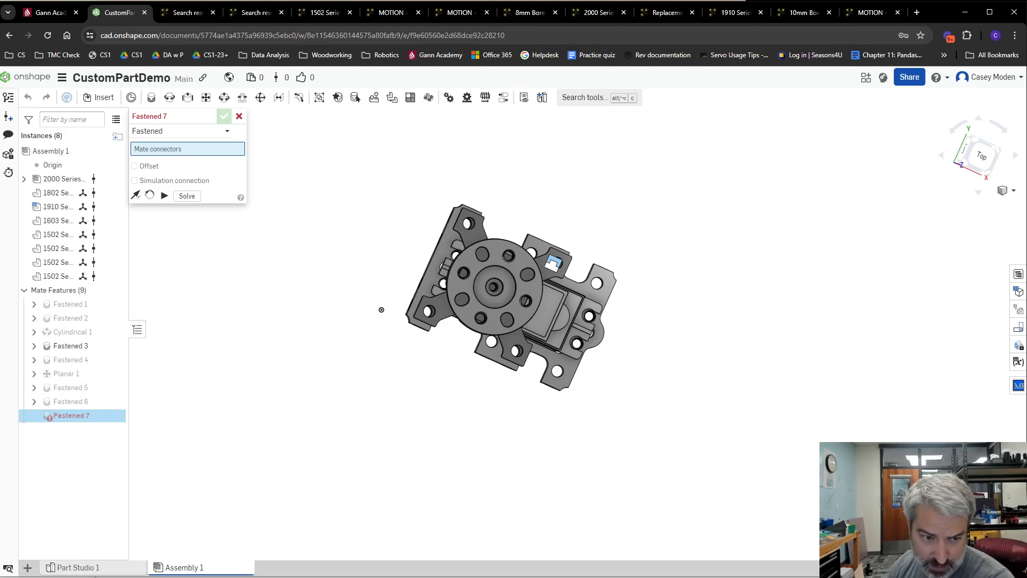
right_drag(673, 387, 677, 309)
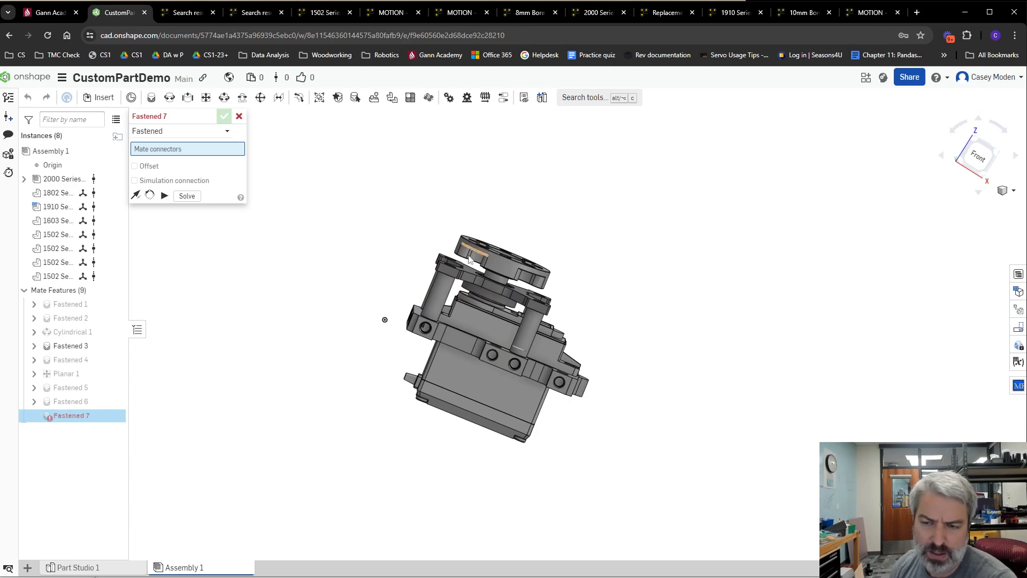
right_drag(698, 332, 702, 360)
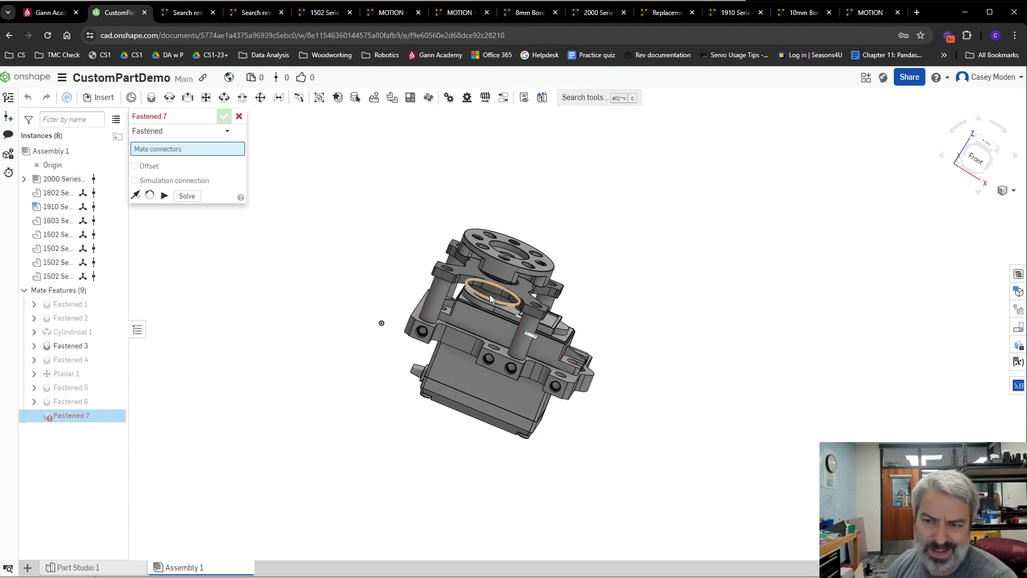